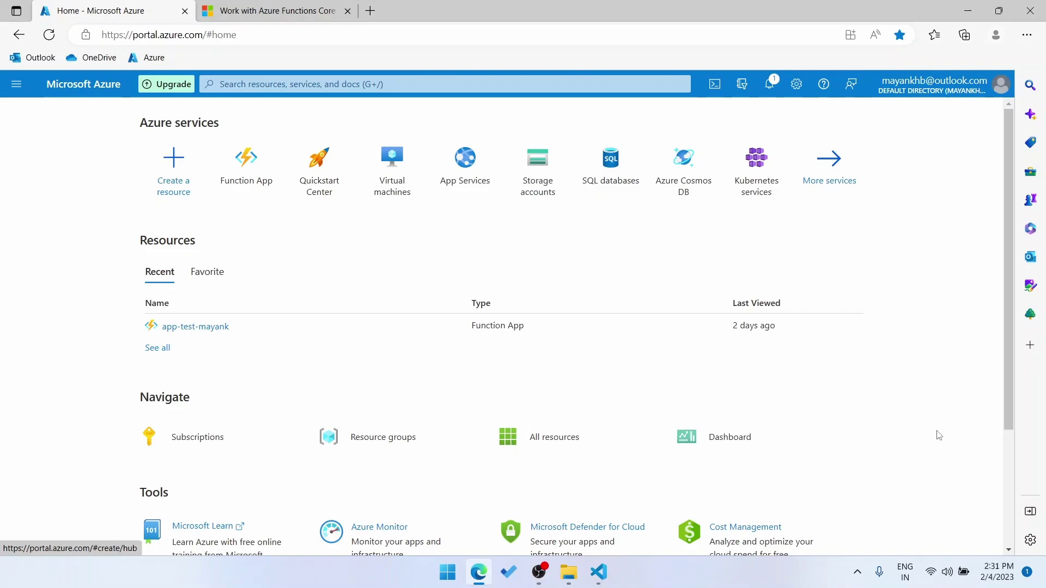
Download the Core Tools v4.x Windows 64-bit installer from Microsoft Learn, then return to the Azure portal
left_click(311, 12)
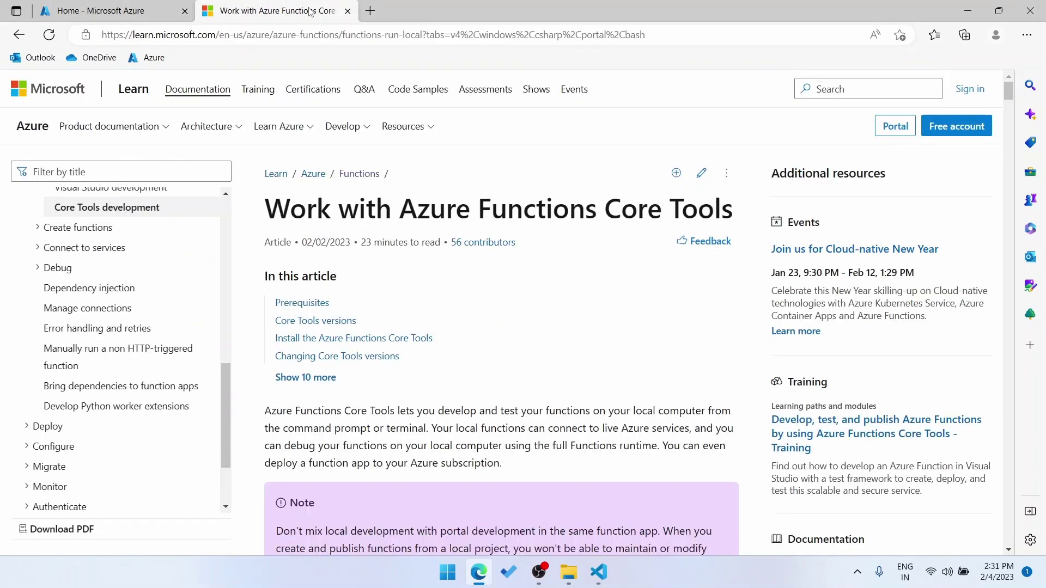
left_click(657, 34)
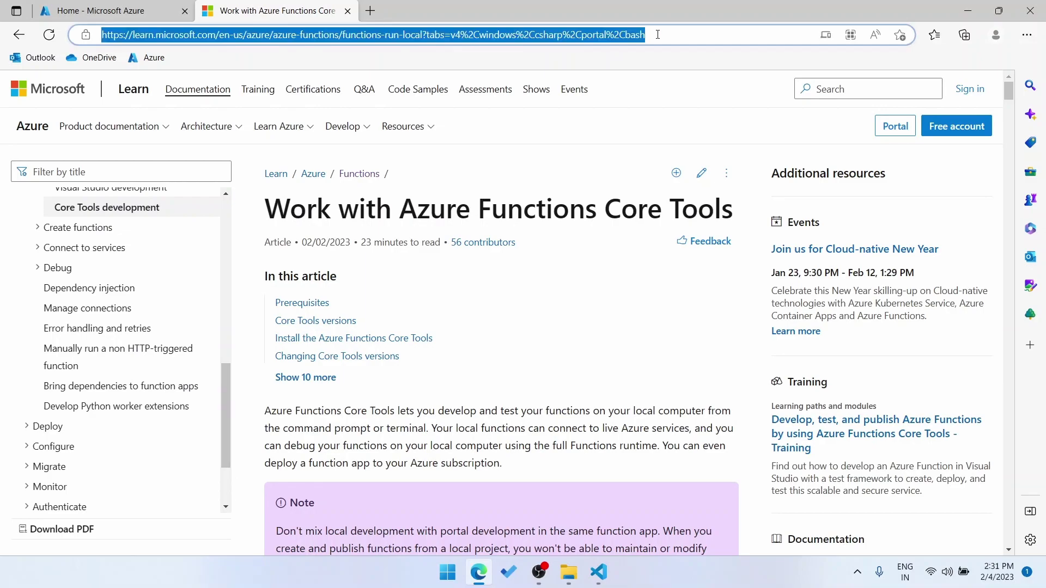
left_click(603, 316)
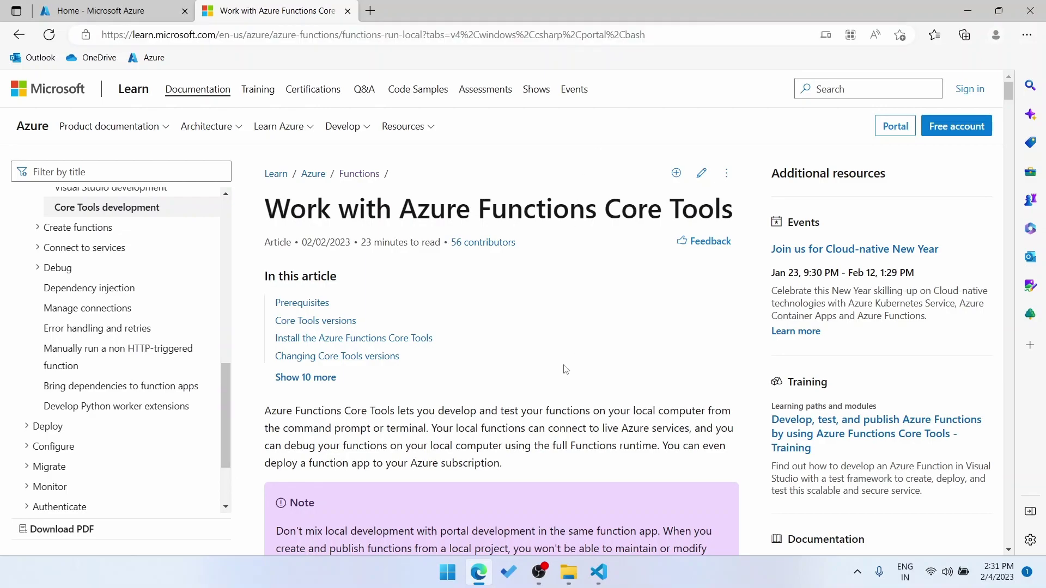
scroll(564, 369, "down", 10)
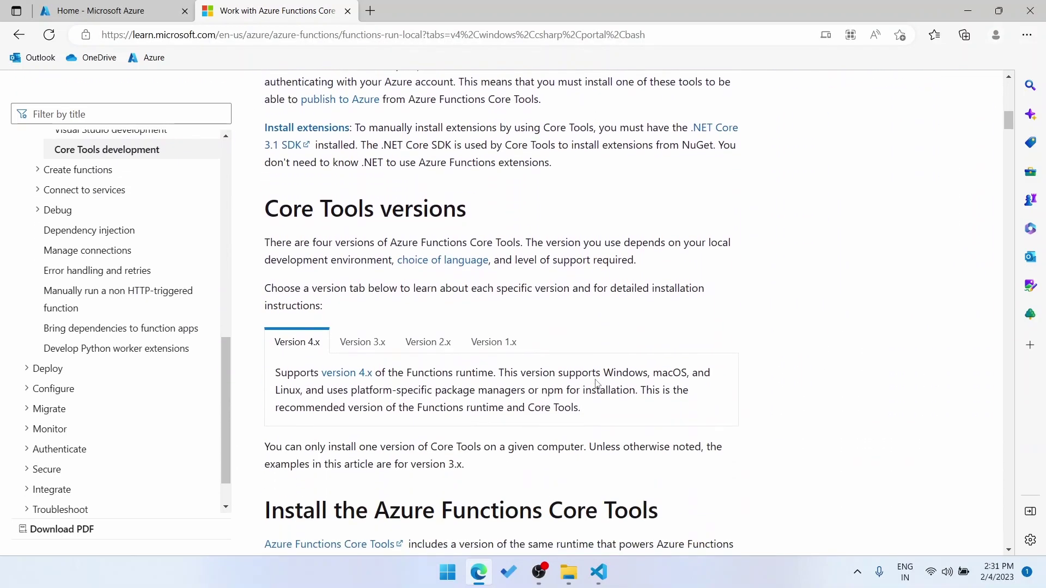
scroll(301, 343, "down", 3)
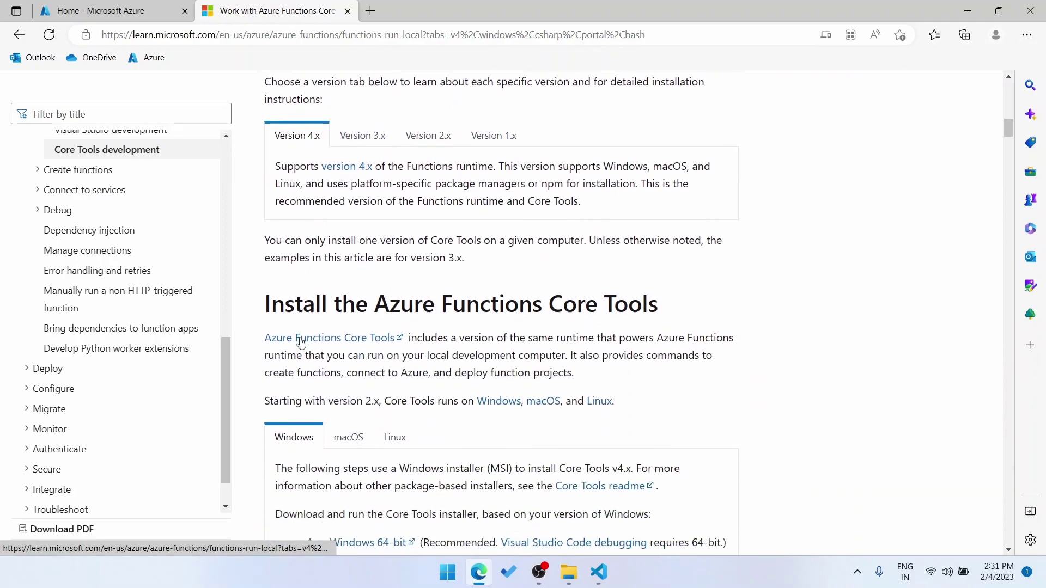
scroll(299, 341, "down", 1)
scroll(303, 328, "down", 1)
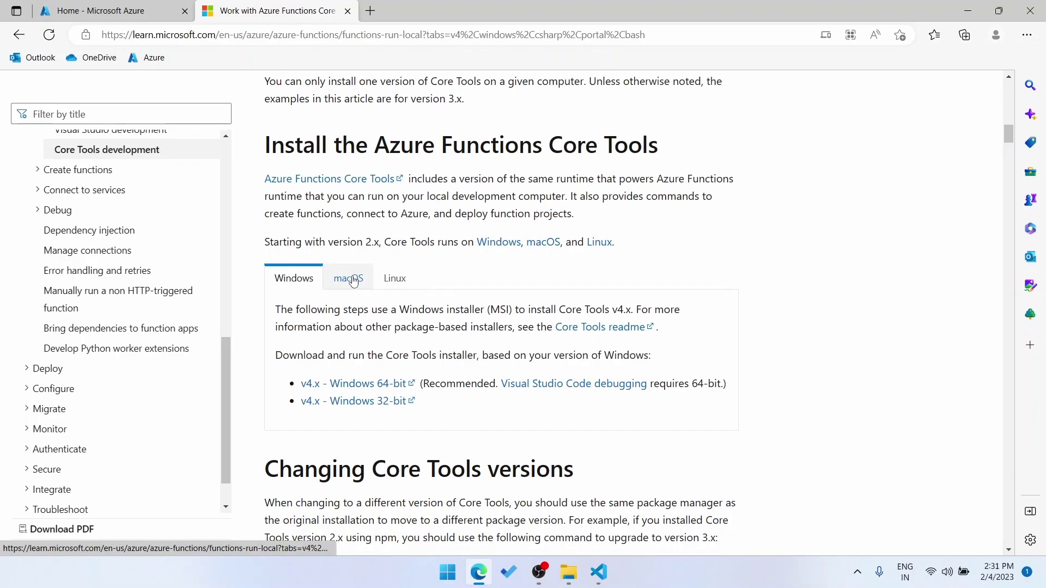
left_click(347, 384)
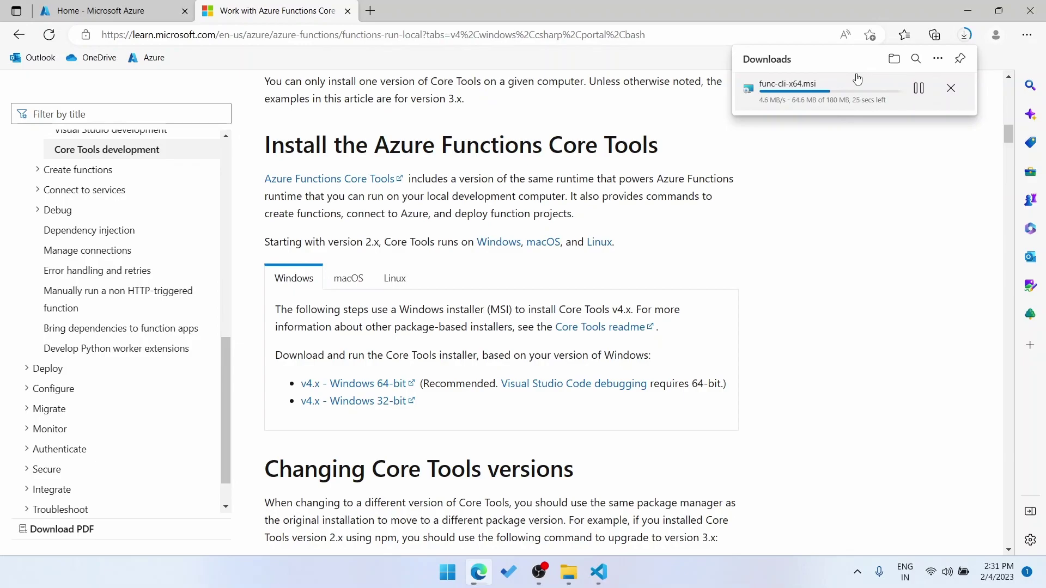
left_click(98, 11)
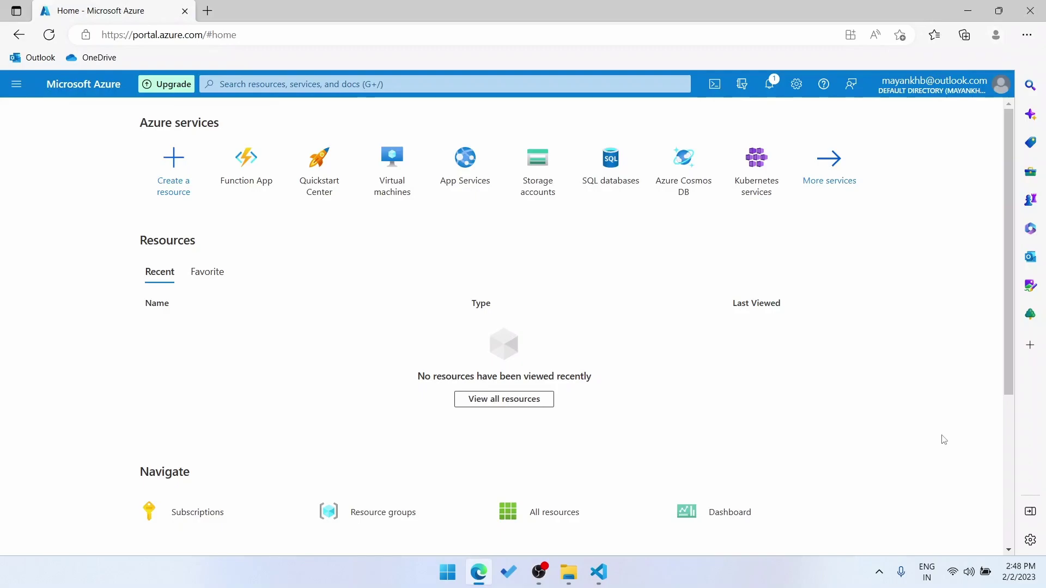
Install the Azure Functions extension from the marketplace and show the Azure activity view
left_click(598, 575)
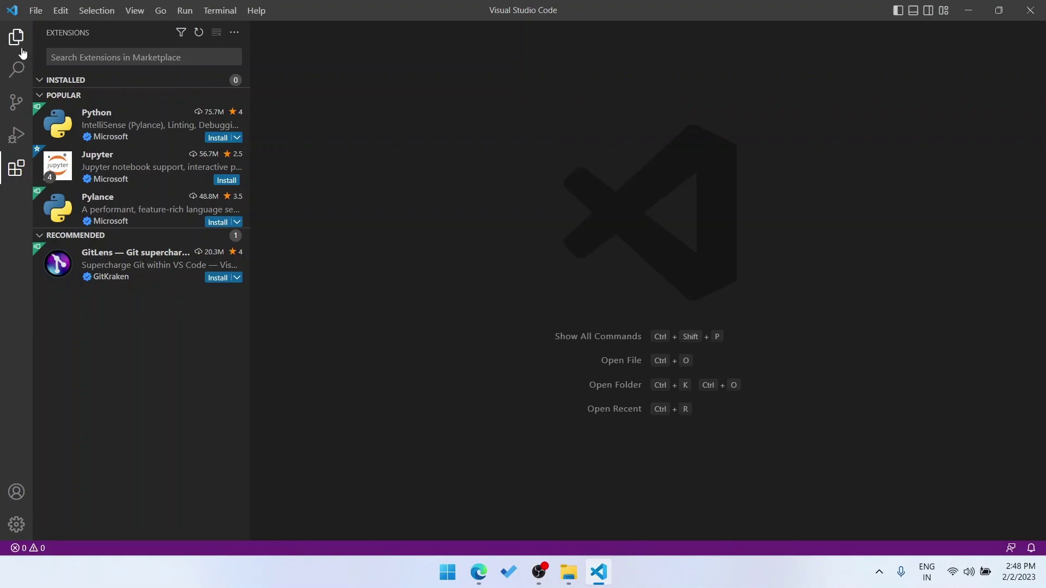
left_click(80, 56)
type("azure functions")
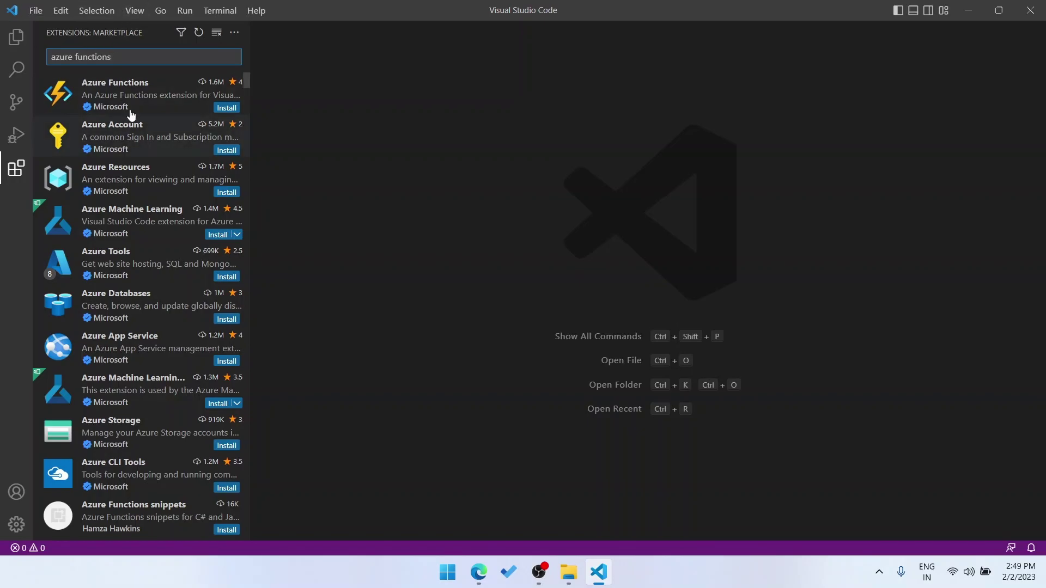
mouse_move(143, 94)
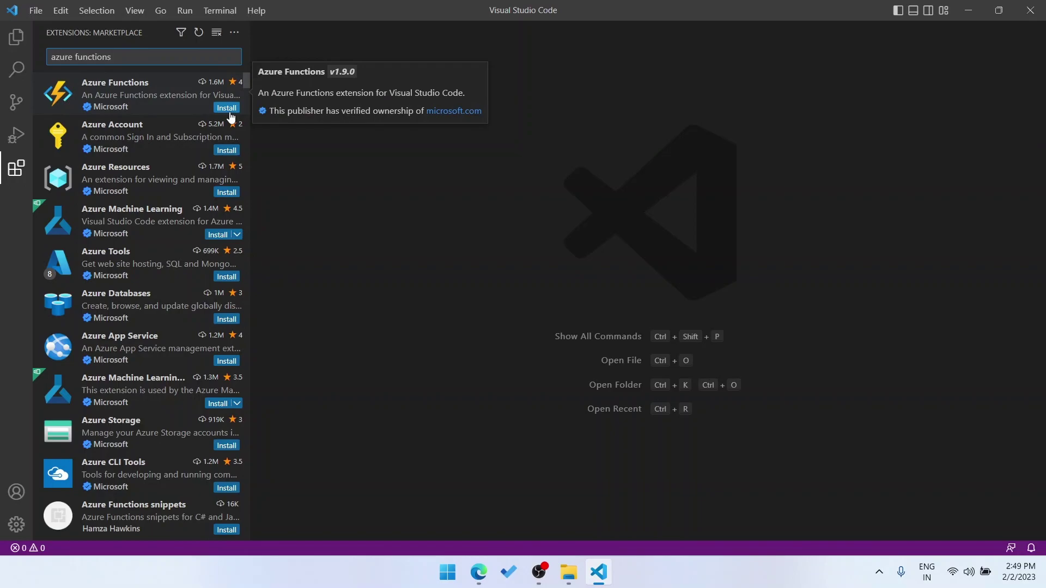
left_click(227, 109)
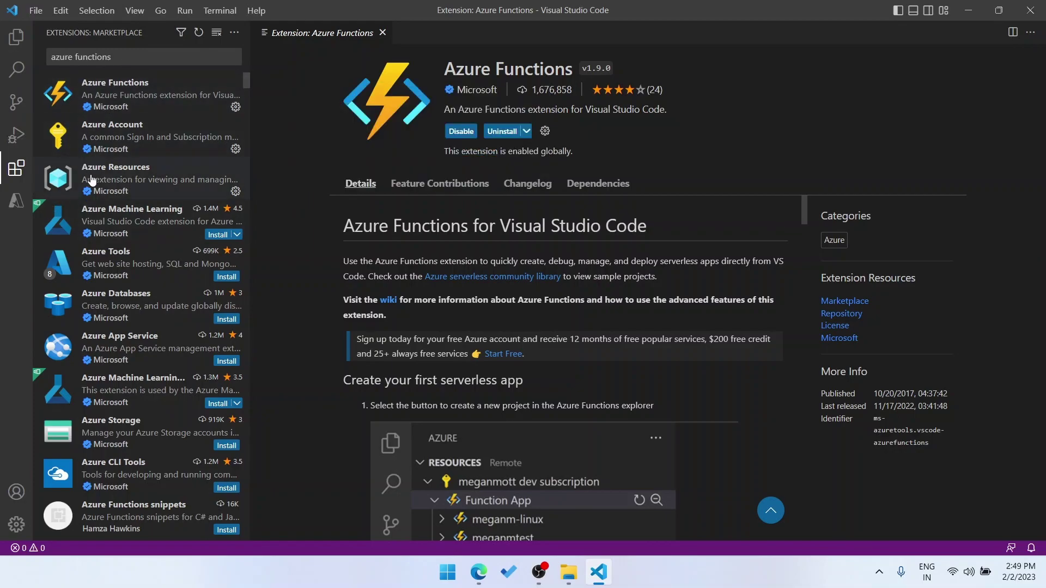
left_click(15, 202)
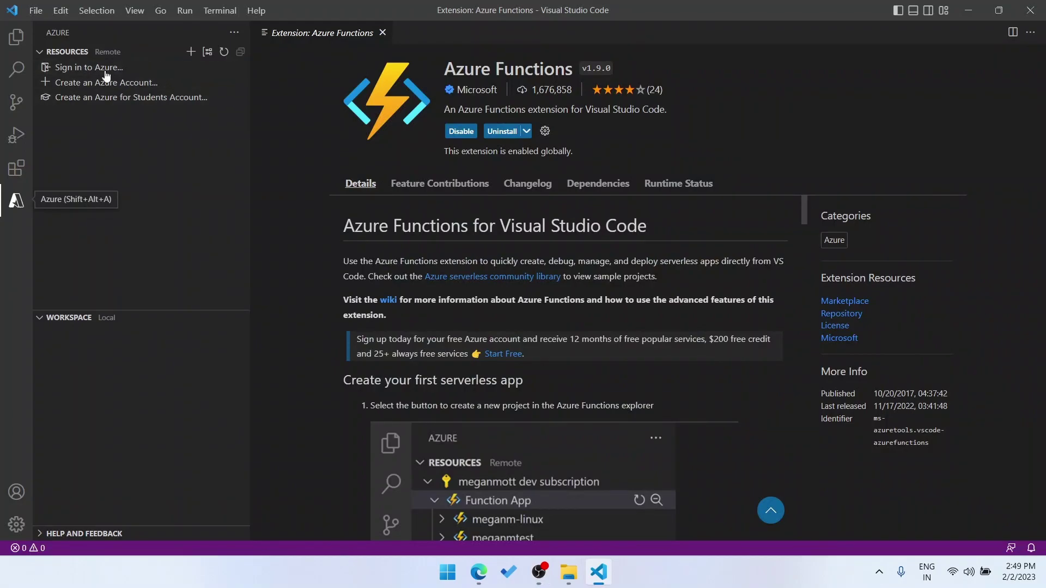
mouse_move(89, 67)
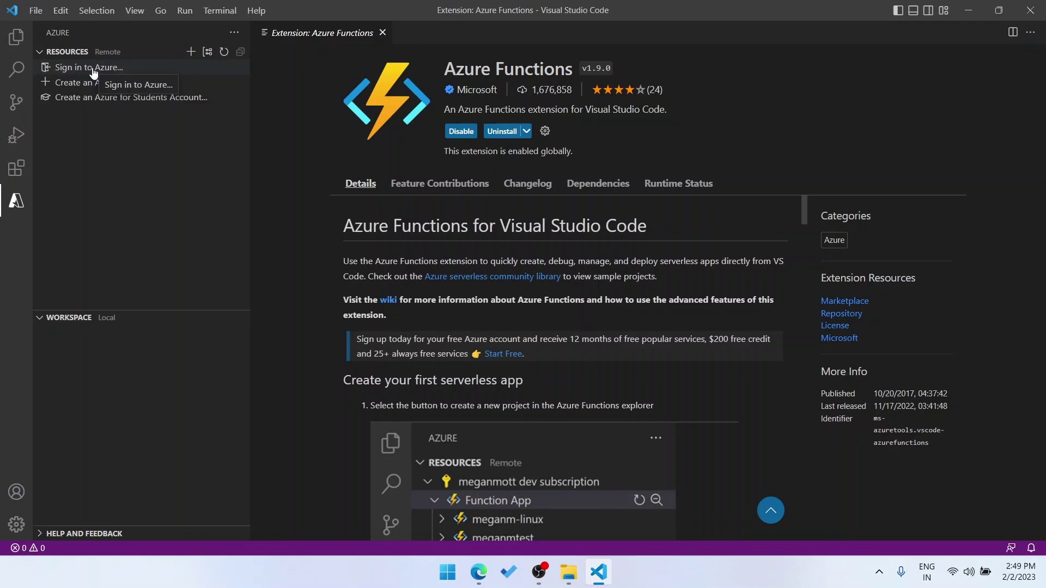
Sign in to Azure with the existing Microsoft account and come back to VS Code
left_click(86, 71)
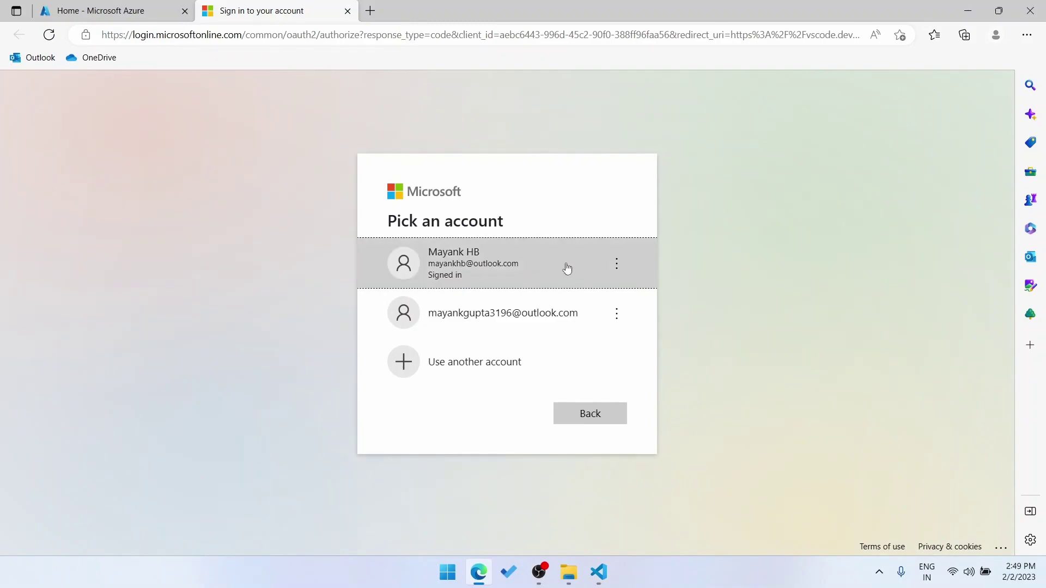
left_click(538, 263)
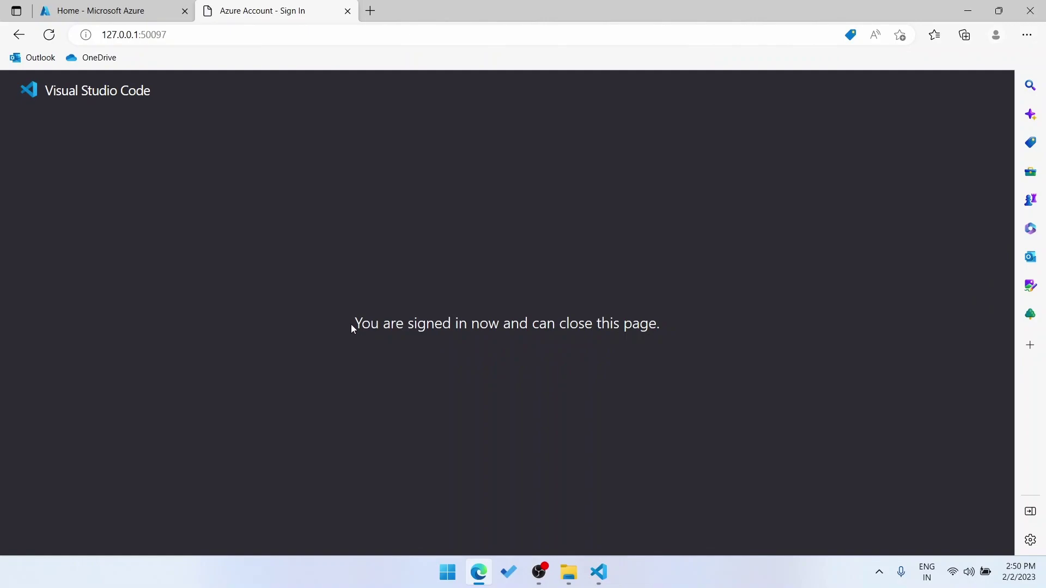
left_click_drag(351, 325, 621, 455)
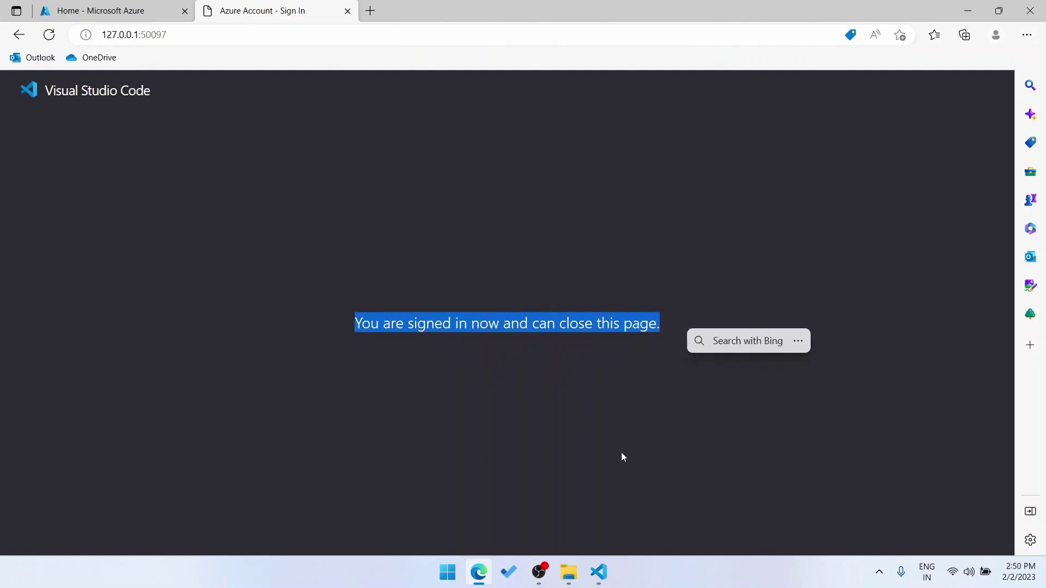
left_click(598, 572)
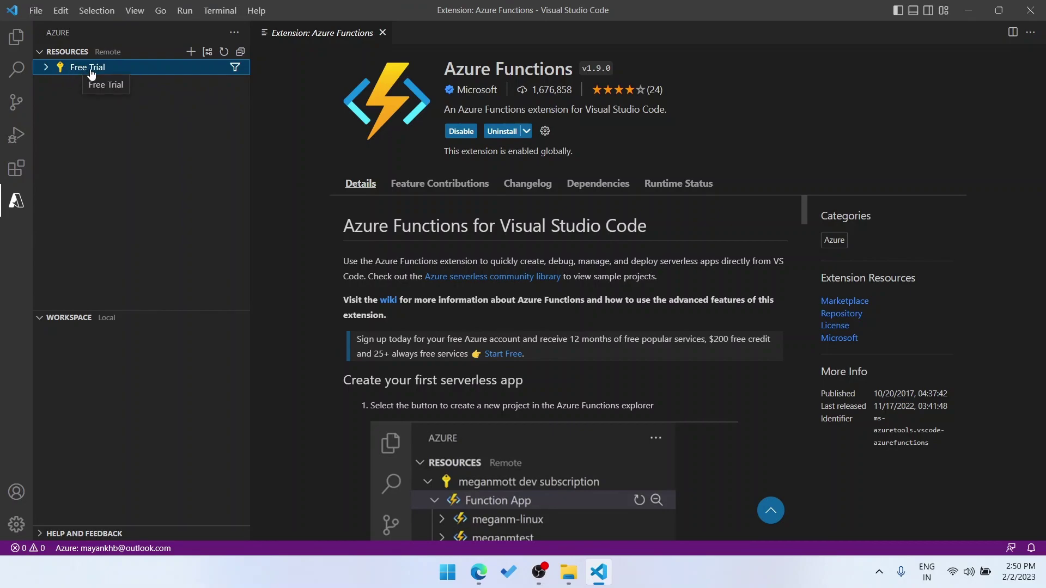
left_click(235, 67)
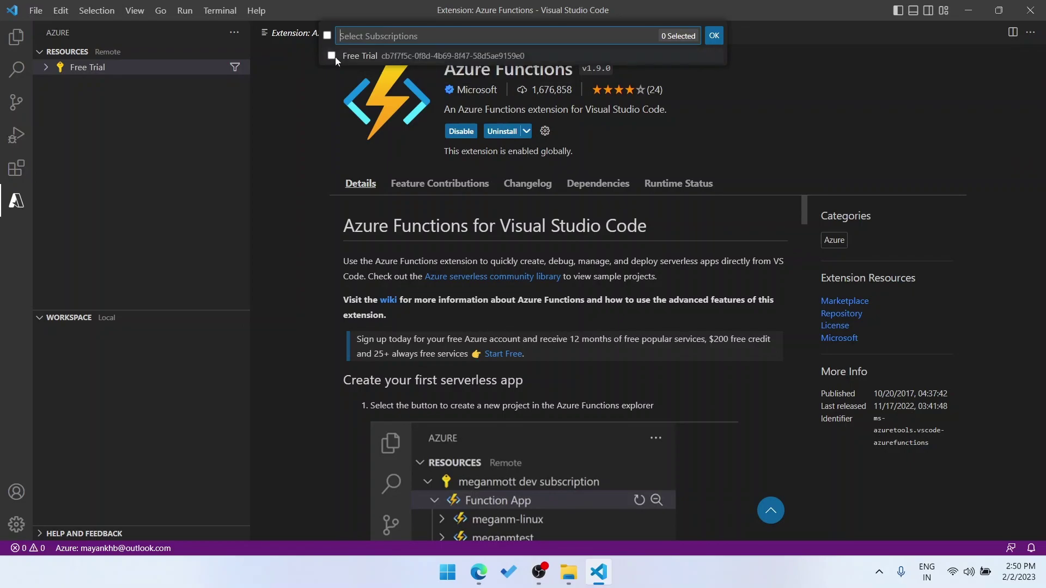
left_click(713, 35)
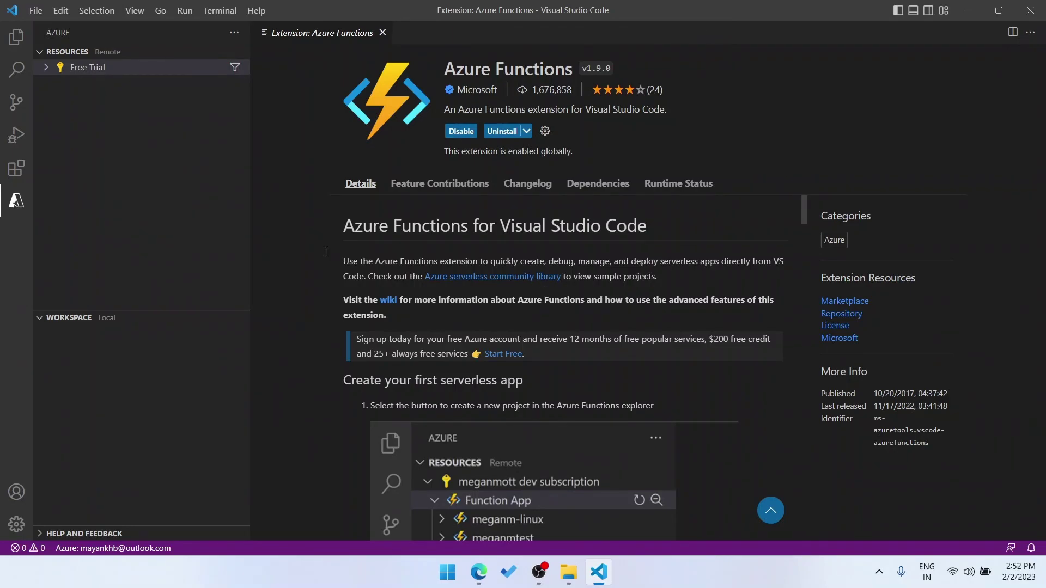
Start a new Functions project in the D:\Function Testing folder
mouse_move(123, 317)
left_click(207, 319)
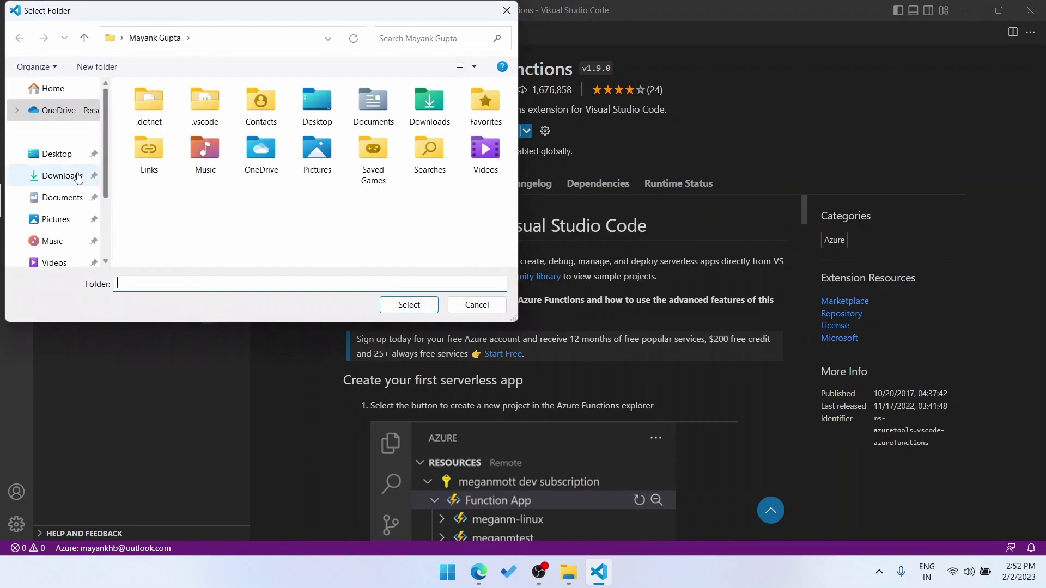
scroll(75, 176, "down", 3)
left_click(54, 219)
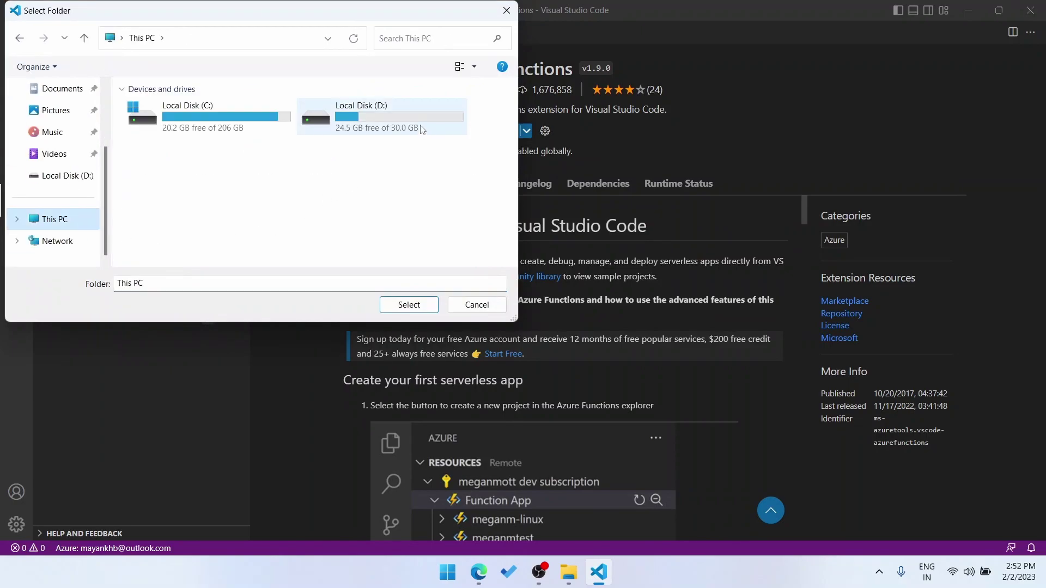
double_click(422, 130)
scroll(343, 177, "down", 1)
scroll(254, 239, "up", 1)
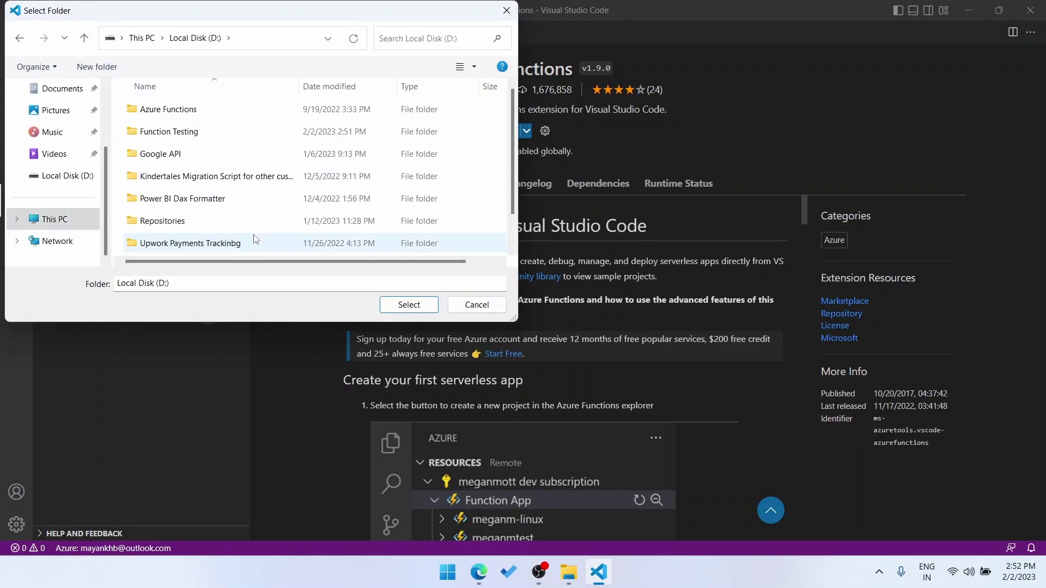
scroll(245, 204, "down", 1)
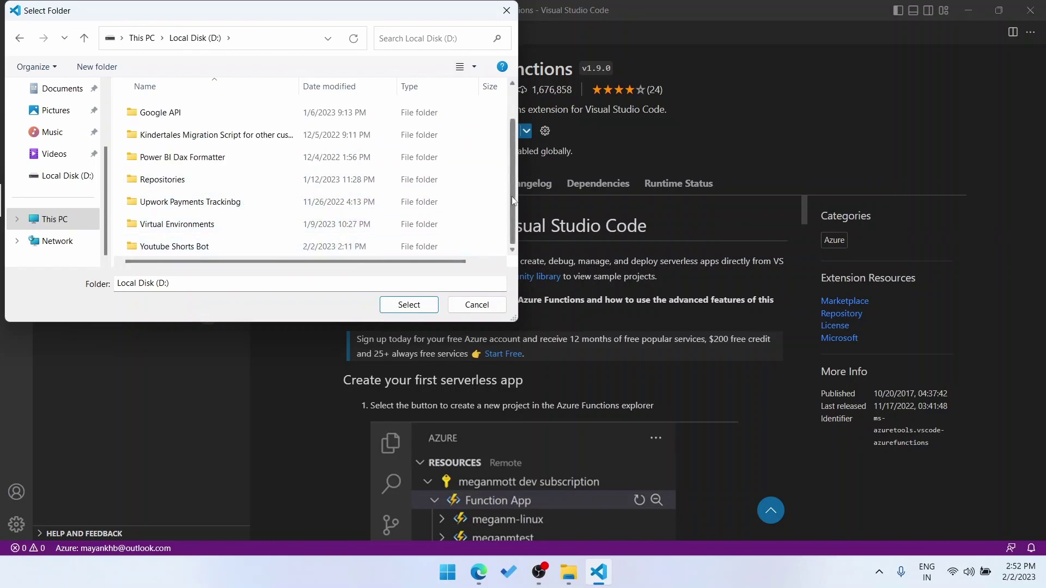
scroll(514, 203, "up", 1)
scroll(514, 203, "up", 1)
left_click(238, 137)
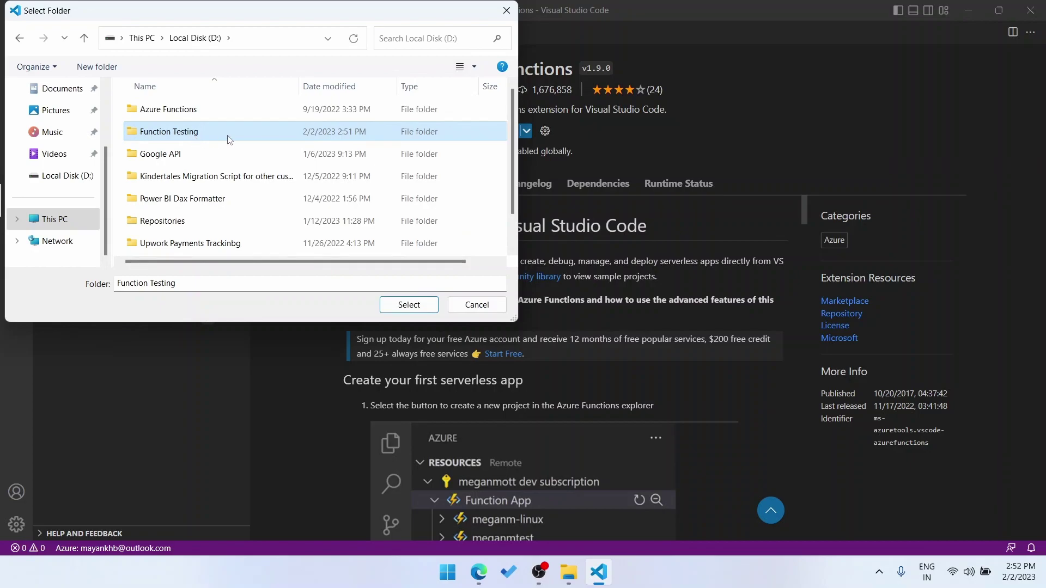
left_click(414, 305)
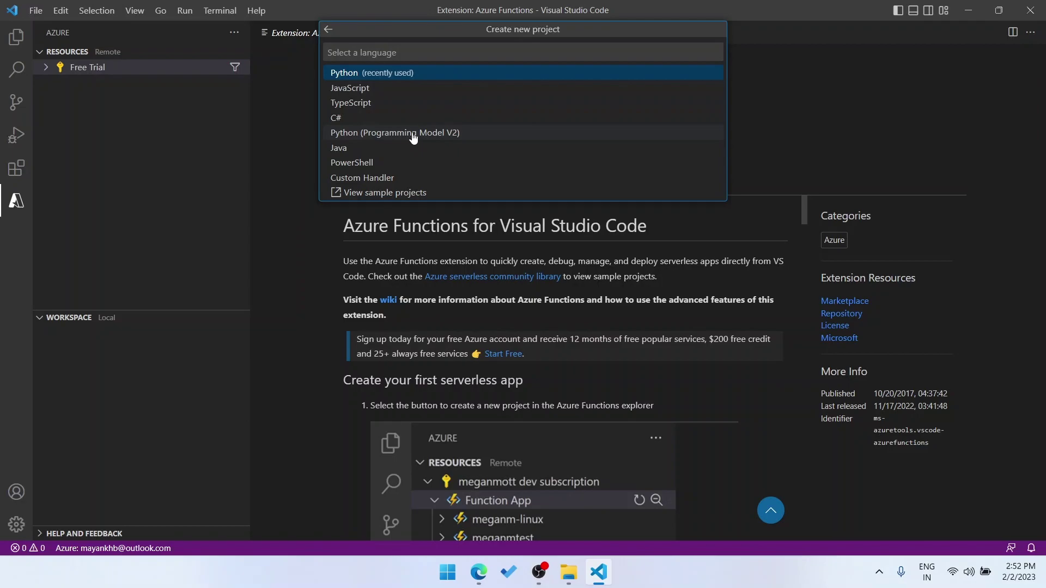
Create Python HTTP-trigger func-testingfunc with no virtual environment and Function authorization, in this window
left_click(350, 76)
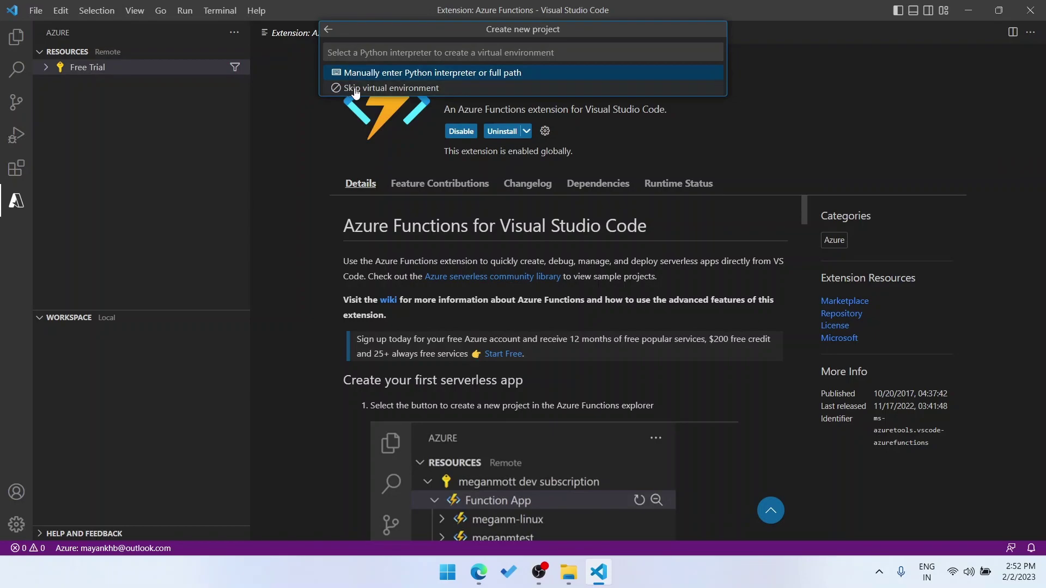
left_click(355, 88)
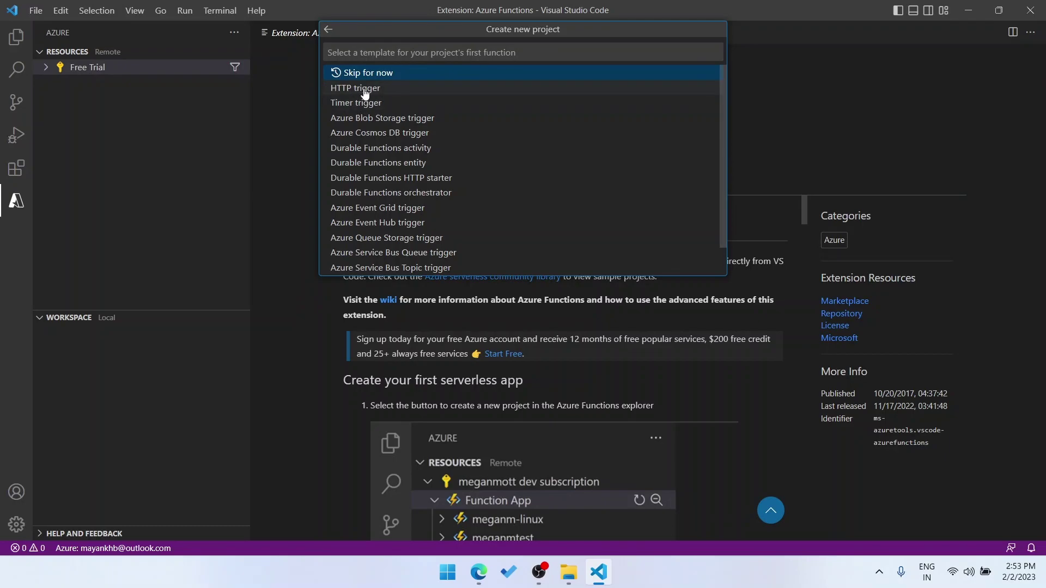
left_click(369, 94)
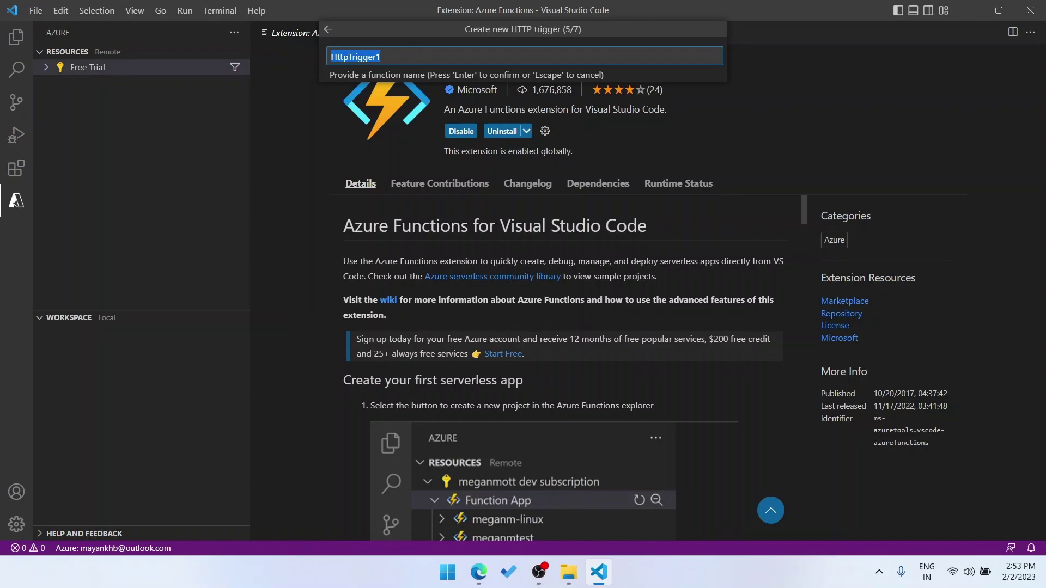
type("f")
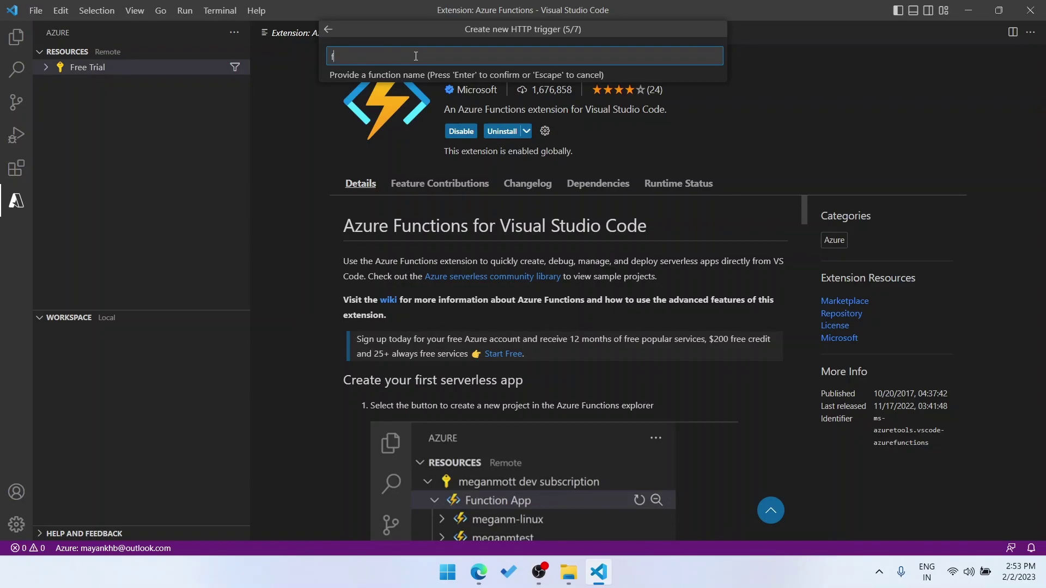
type("unc-")
type("testingfunc")
key("Return")
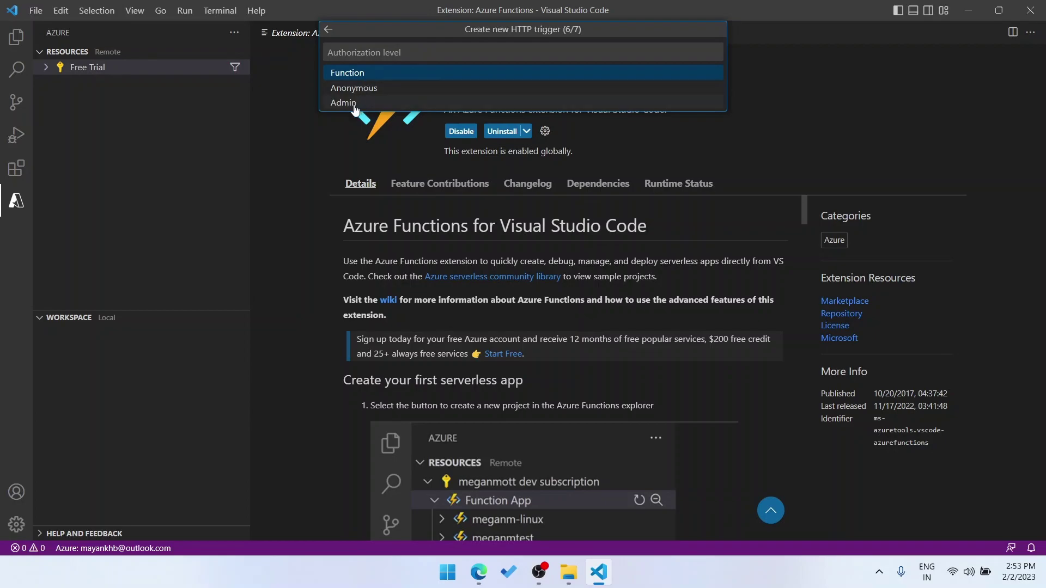
left_click(364, 77)
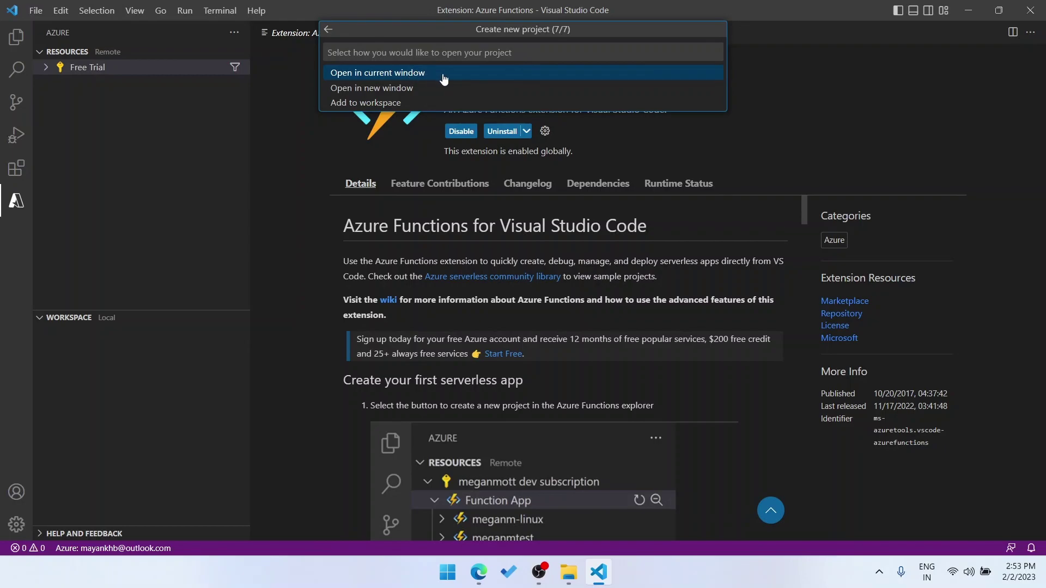
left_click(377, 82)
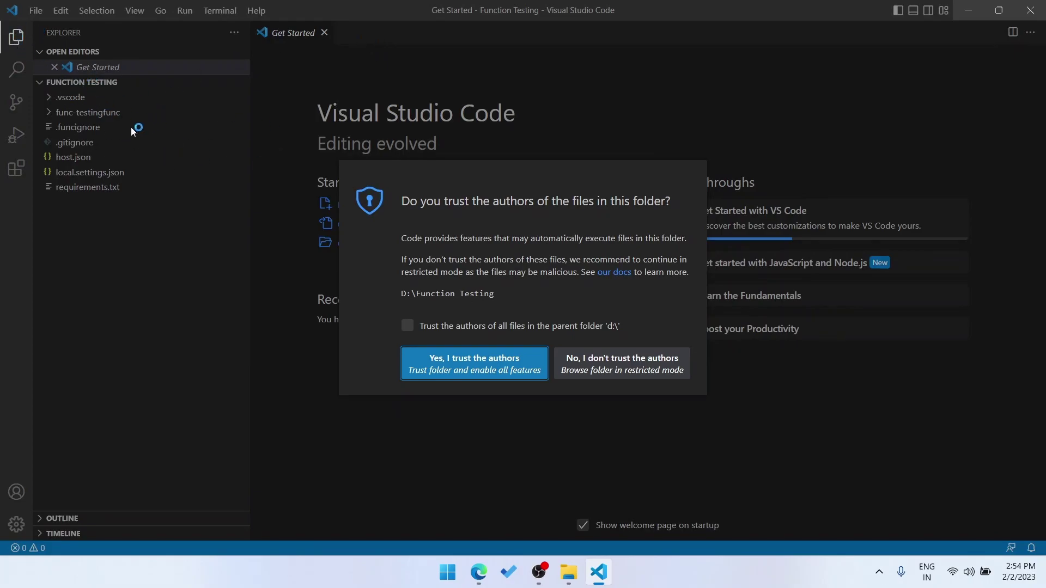
Trust the Function Testing folder and its parent, and peek inside .vscode
left_click(407, 326)
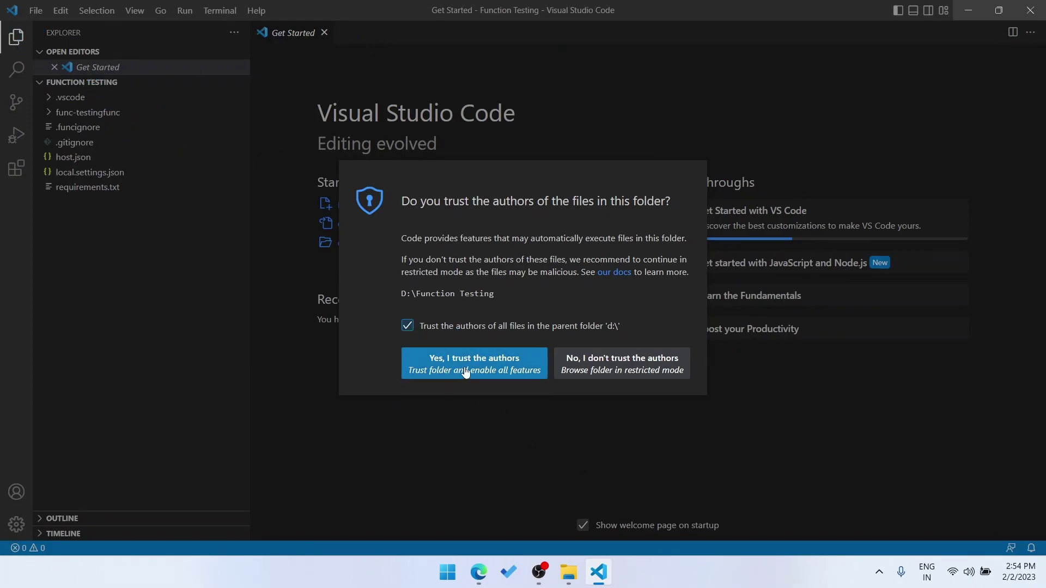
left_click(452, 371)
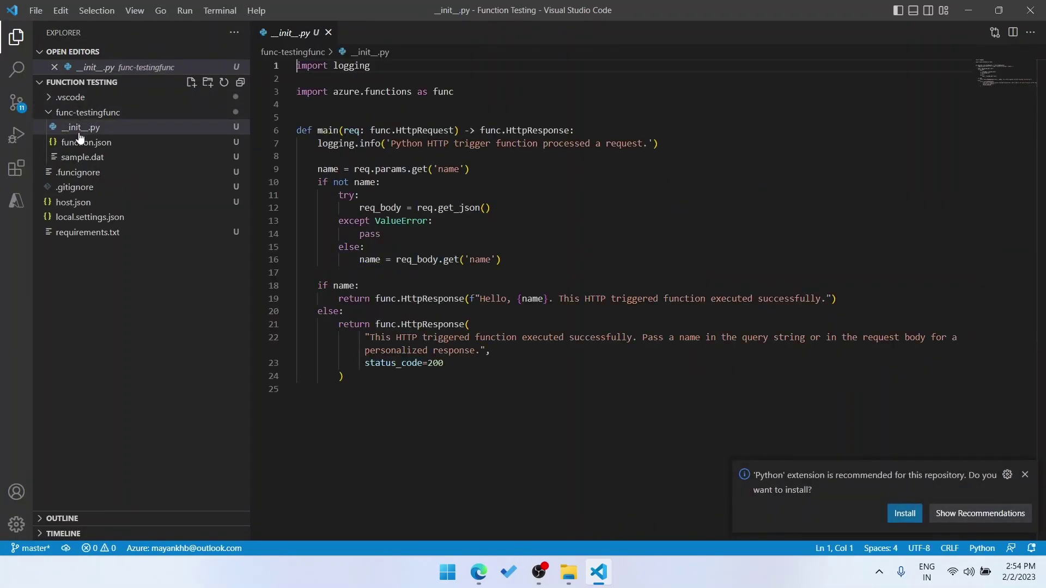
left_click(68, 99)
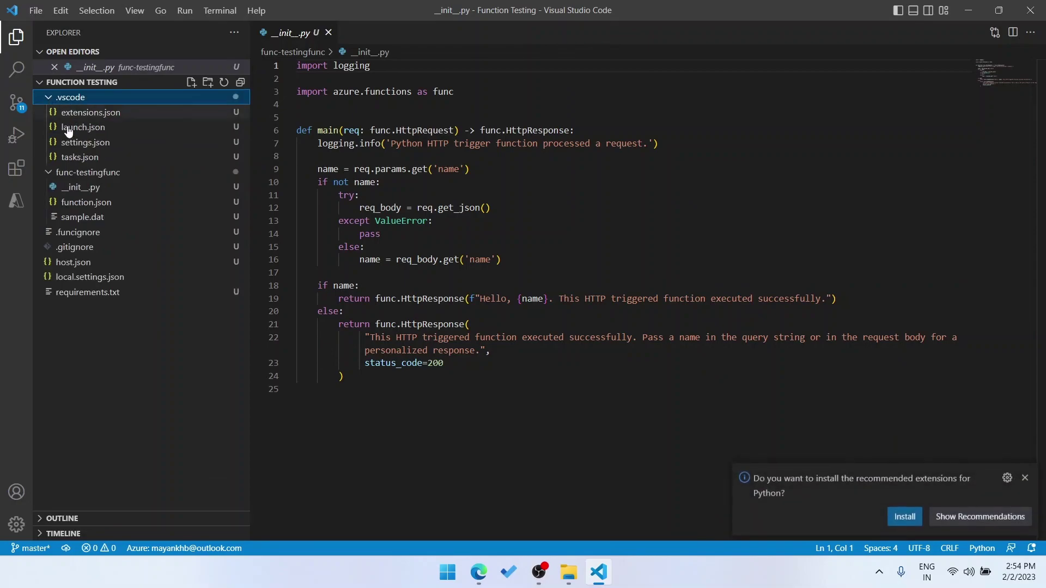
left_click(48, 99)
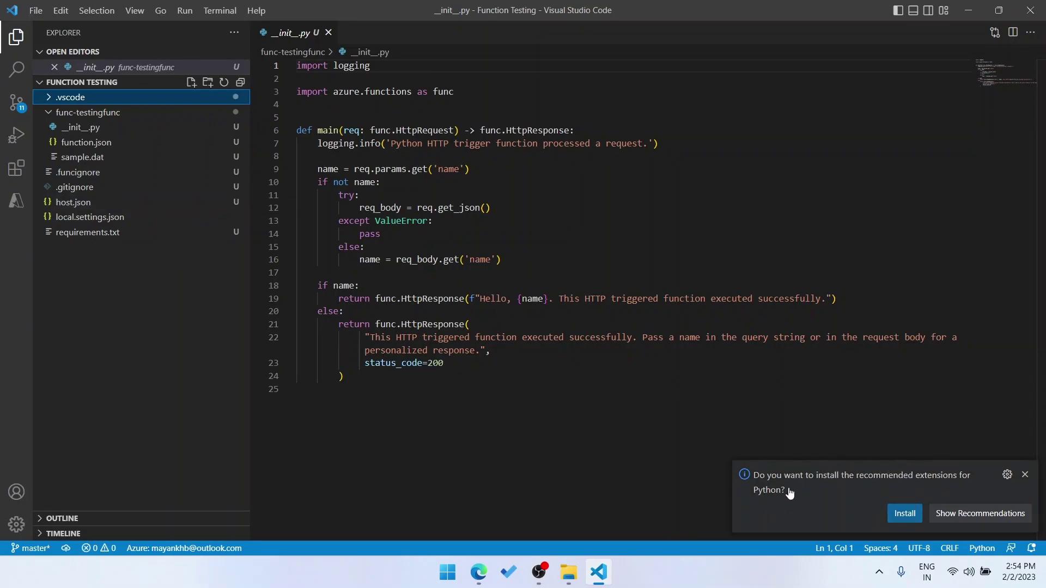
Install the recommended Python extension and open host.json from the file tree
left_click(907, 515)
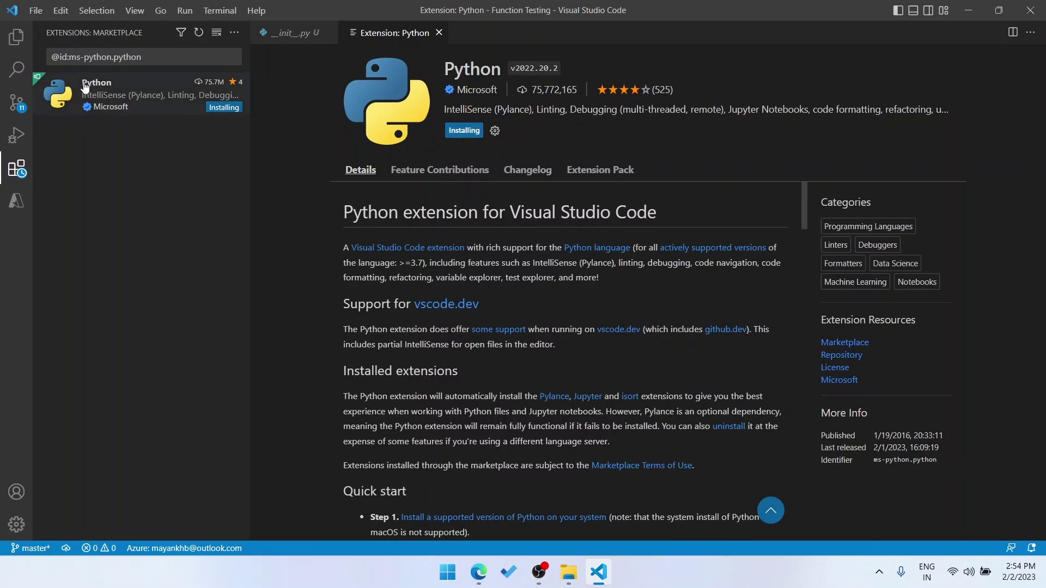
left_click(13, 41)
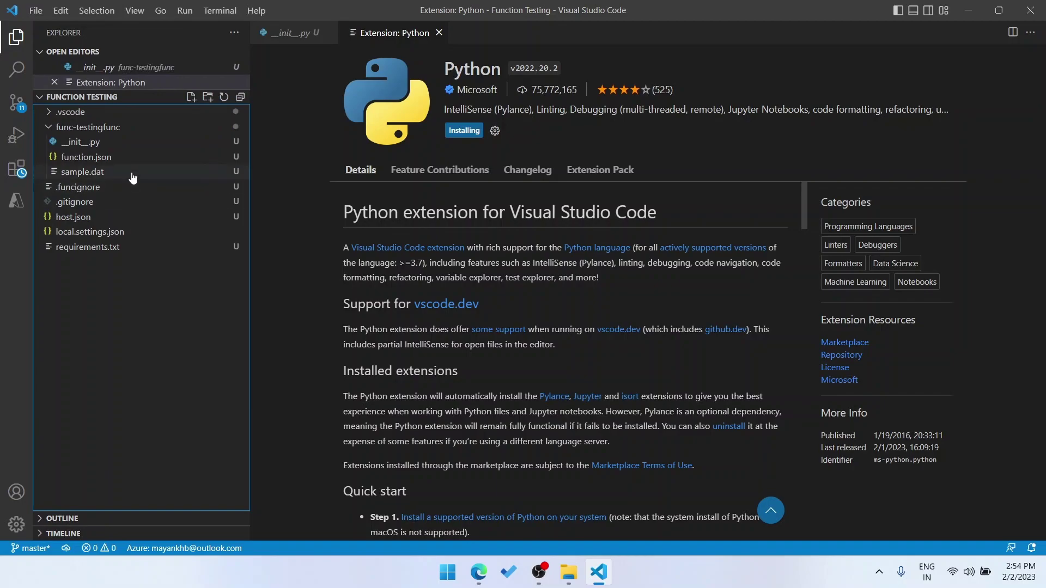
left_click(73, 219)
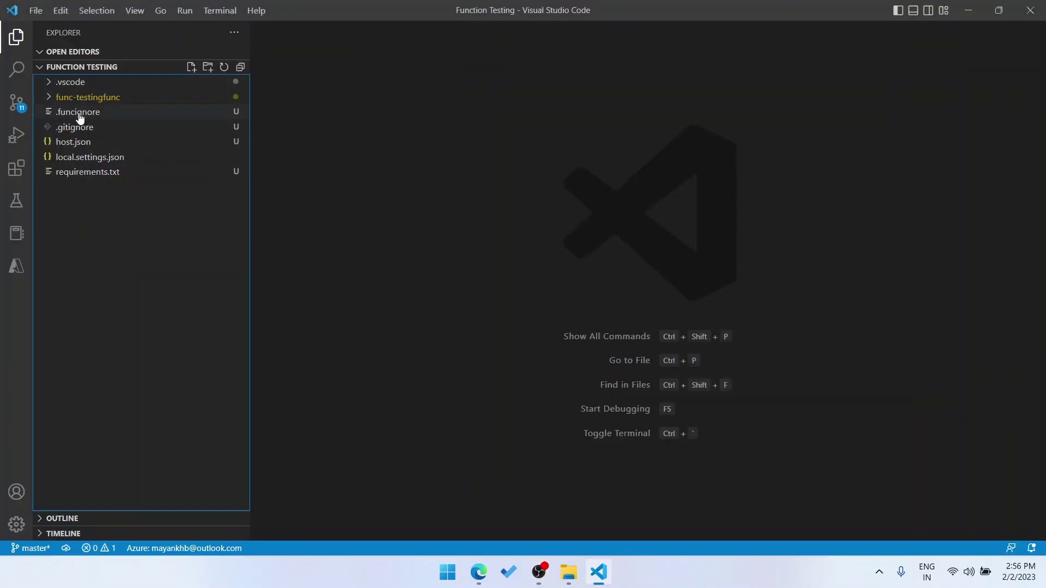
Open func-testingfunc's __init__.py, then expand the Free Trial subscription in the Azure view
left_click(47, 101)
left_click(91, 112)
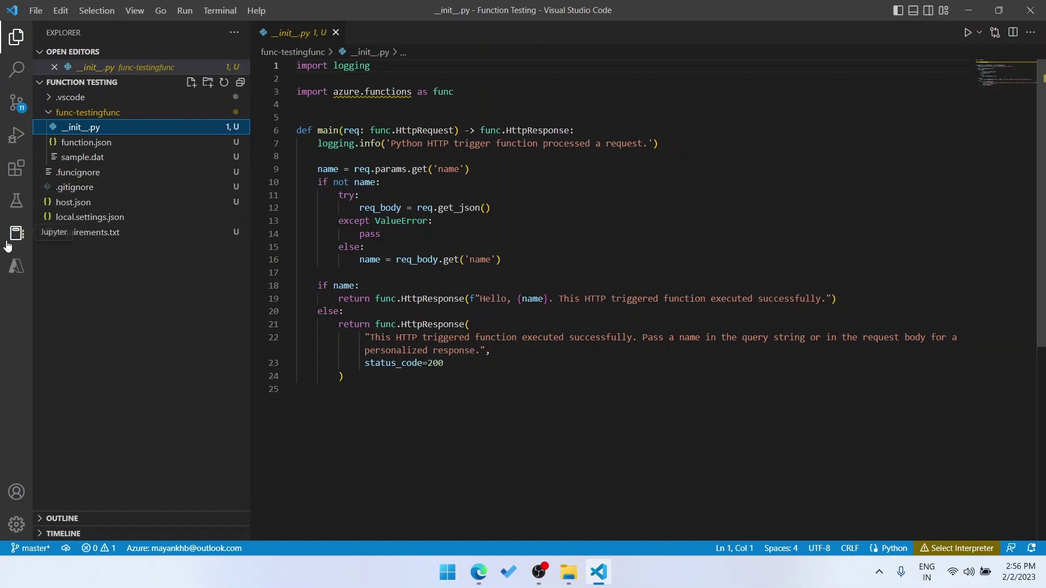
left_click(16, 266)
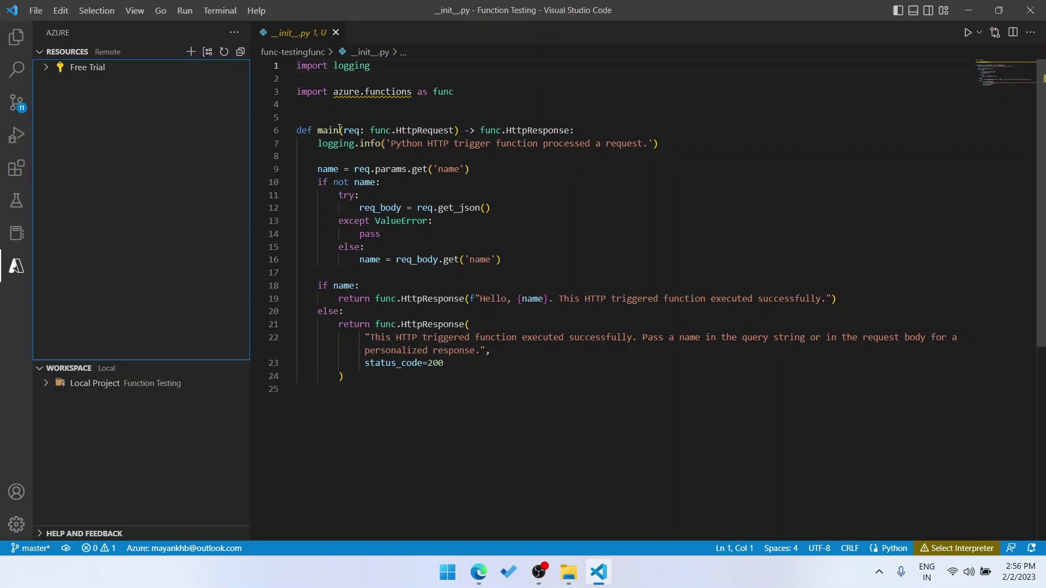
left_click(63, 71)
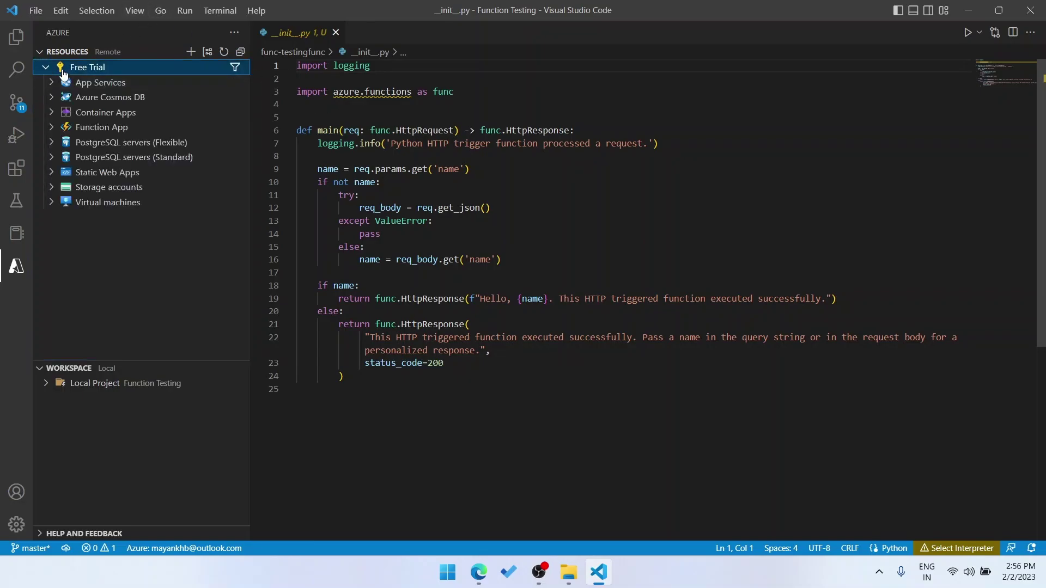
Start an advanced Function App named app-test-mayank on the Python 3.9 runtime
right_click(91, 126)
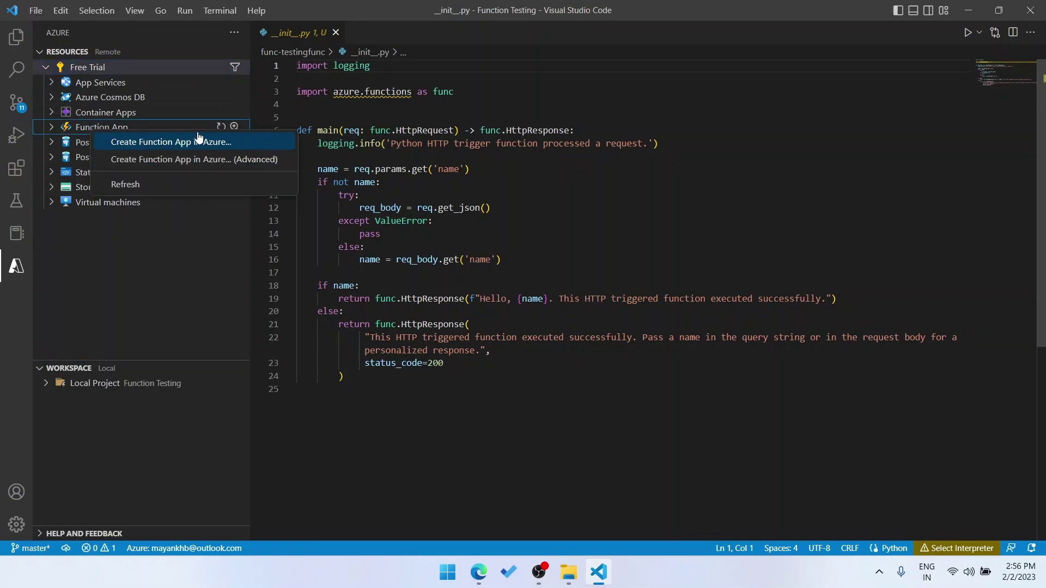
left_click(227, 166)
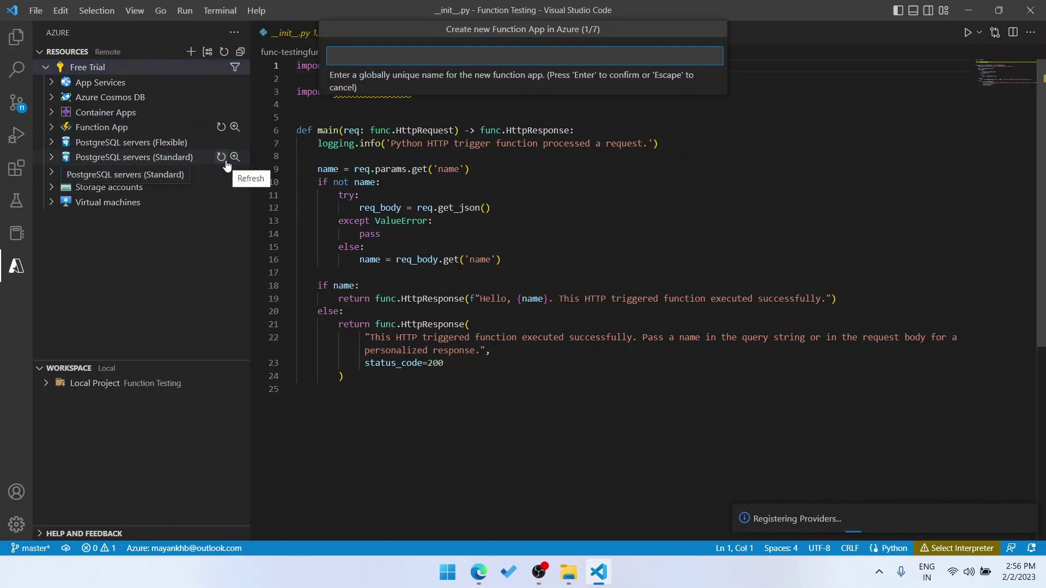
type("app-")
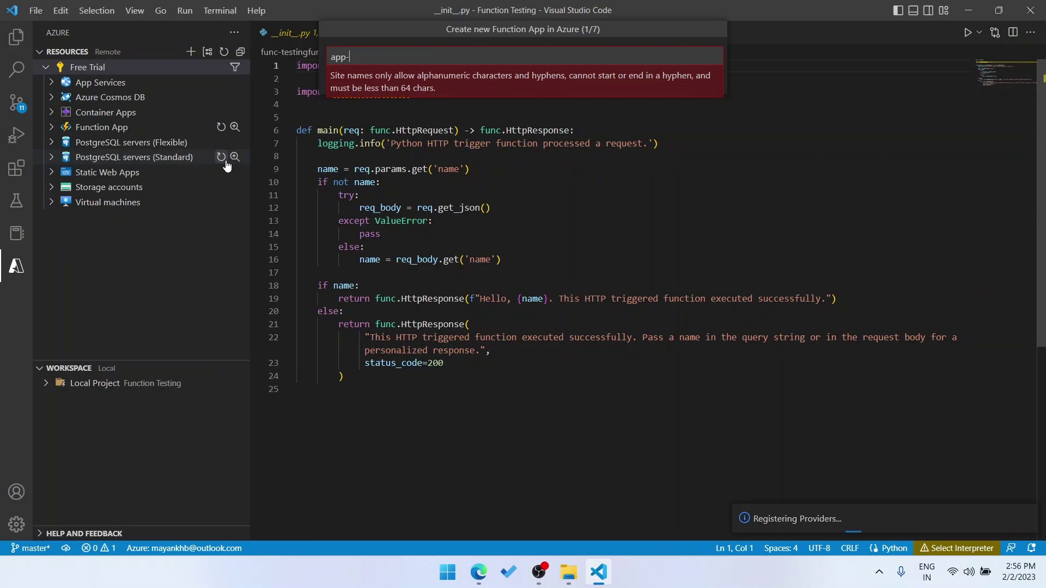
type("test-mayank")
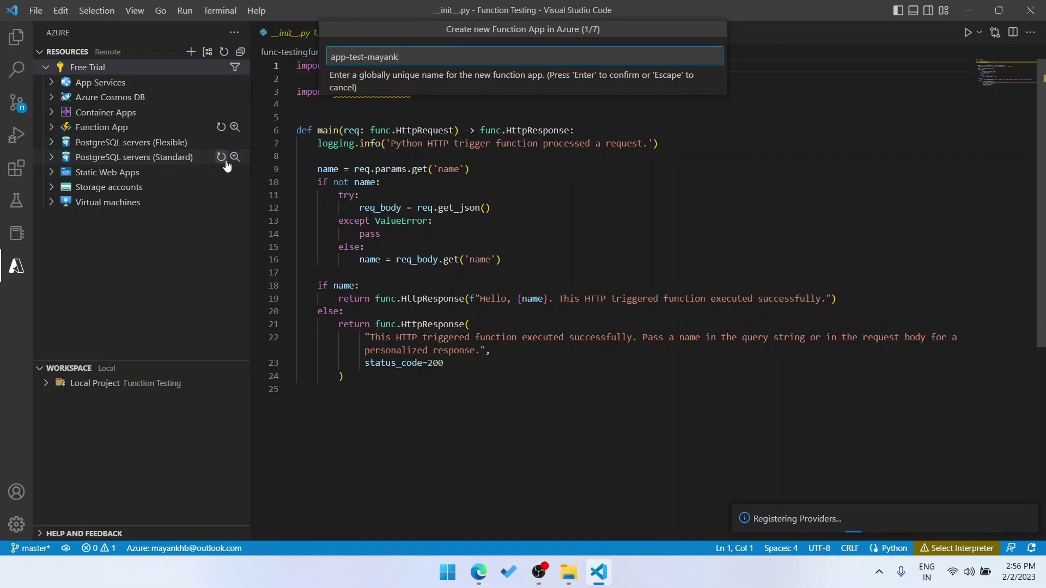
key("Return")
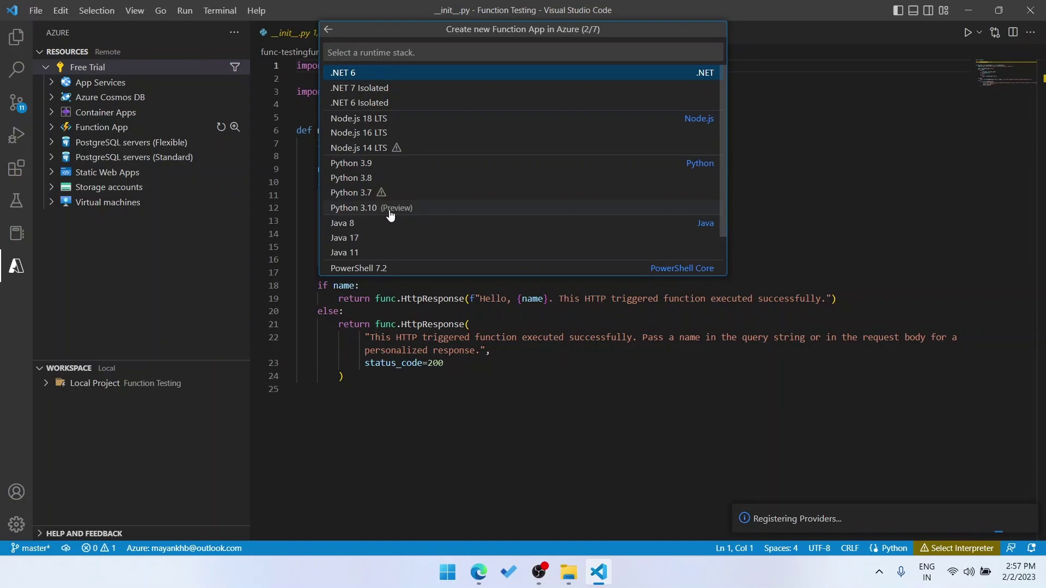
left_click(374, 168)
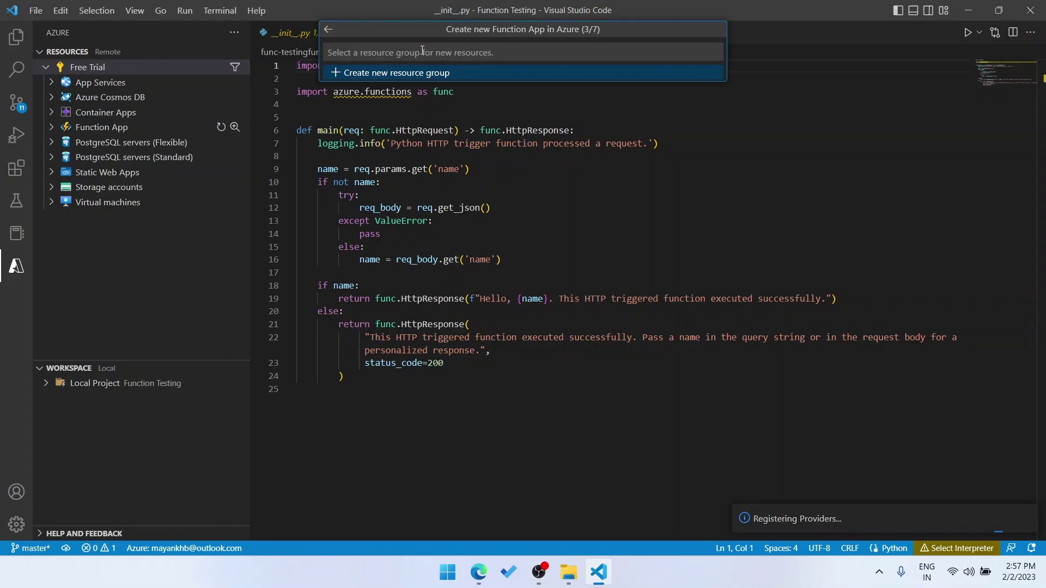
Create a new resource group in East US, pick the hosting plan, and add a new storage account
left_click(399, 74)
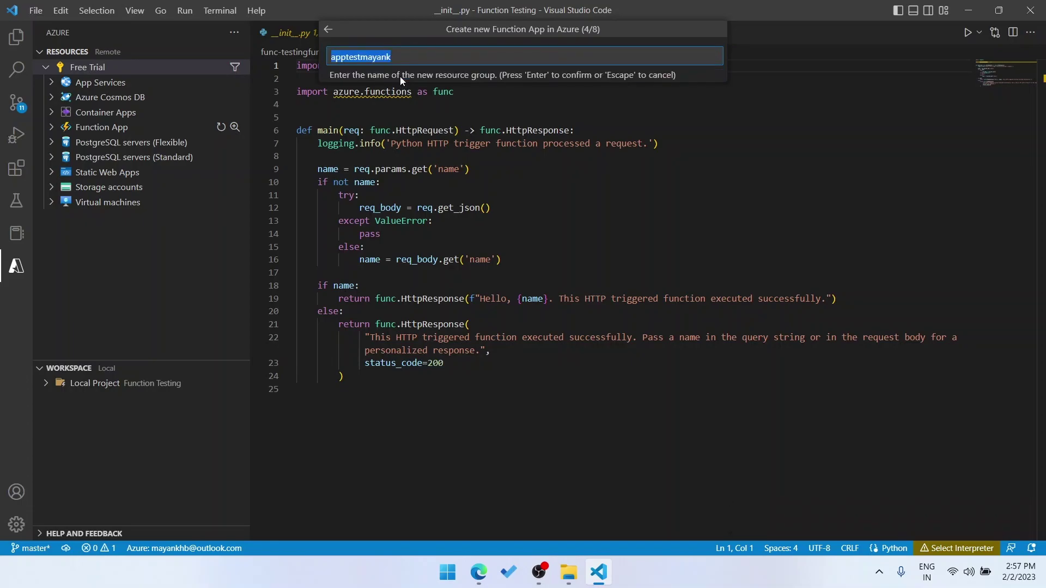
type("rg-")
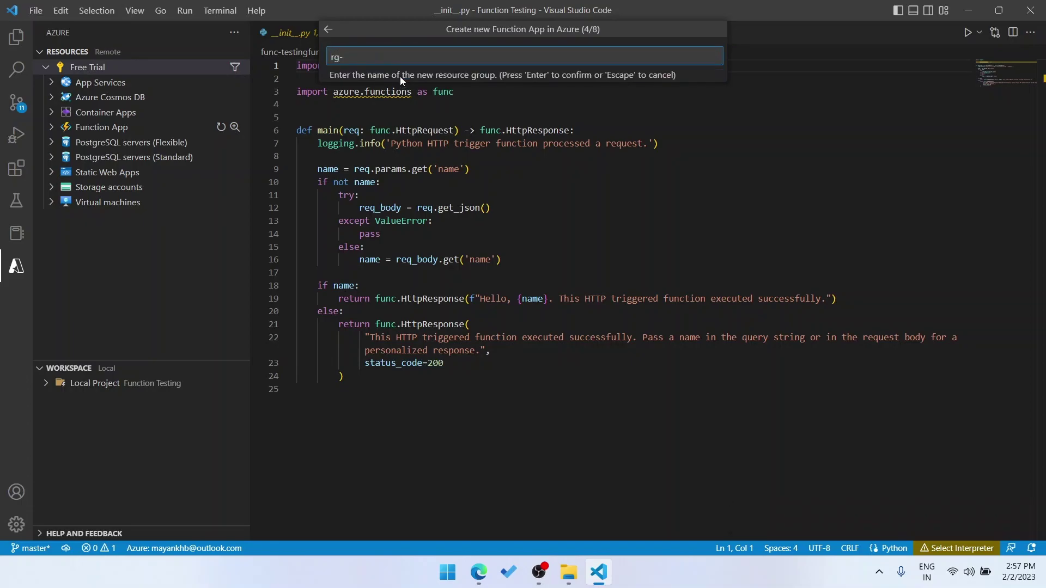
type("testingazure")
key("Return")
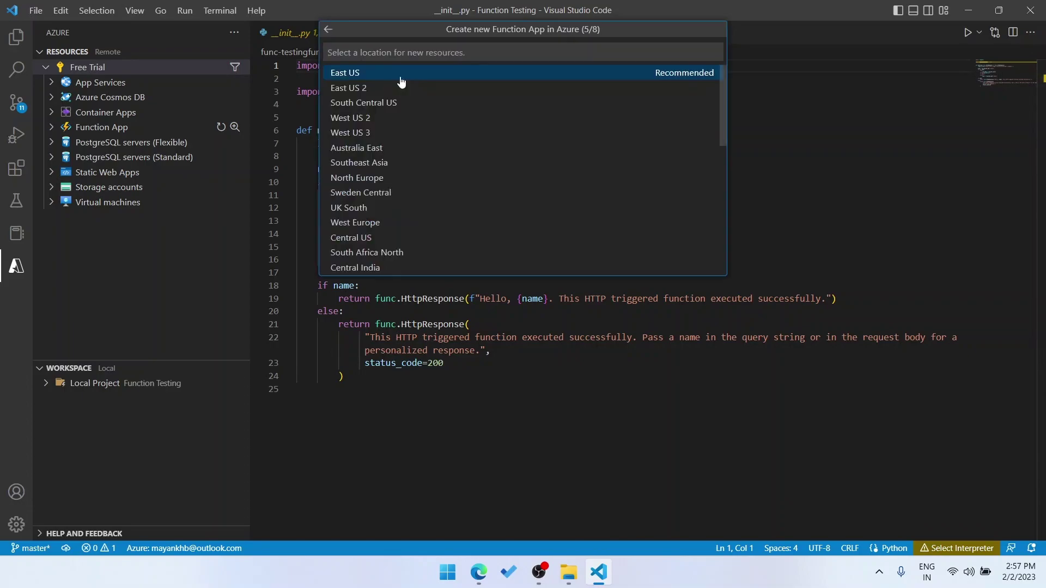
left_click(401, 82)
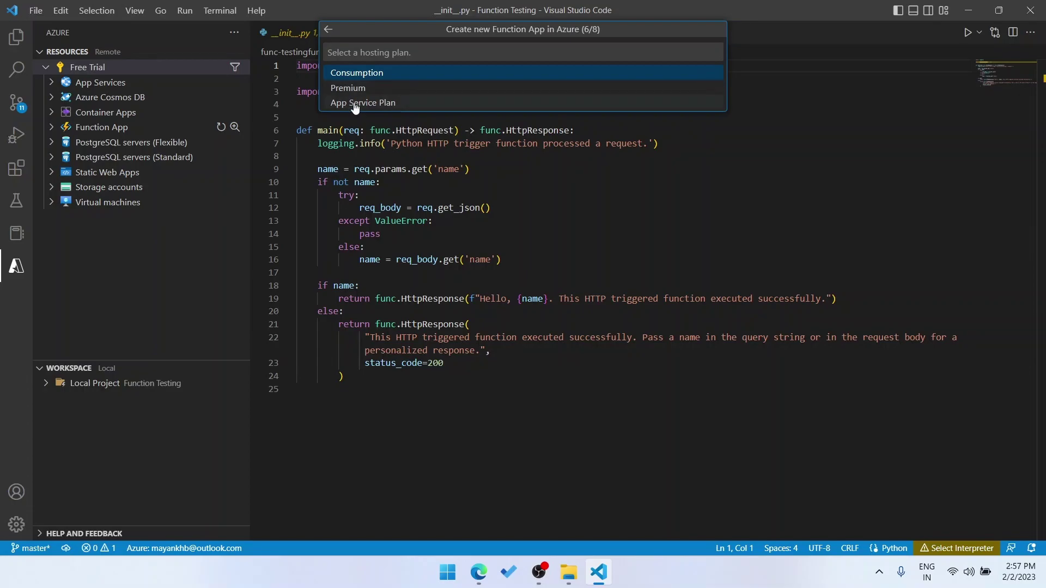
left_click(363, 74)
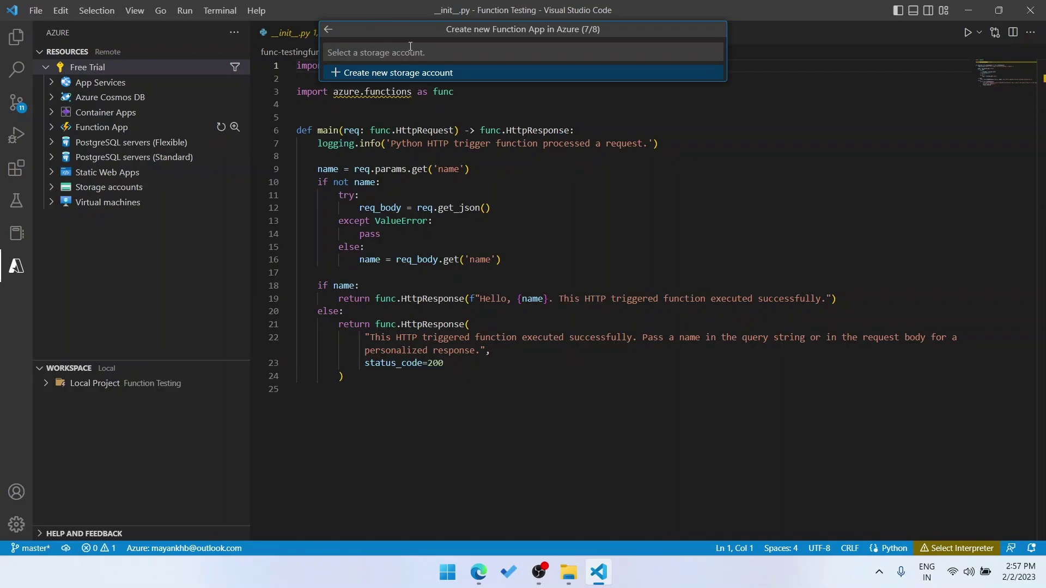
left_click(376, 74)
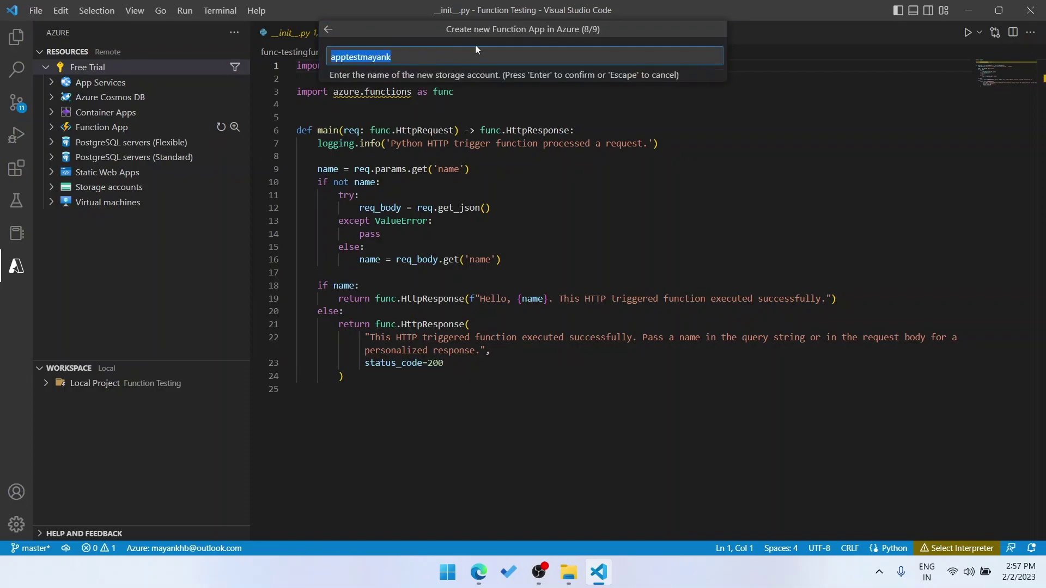
type("sttestingazure")
key("Return")
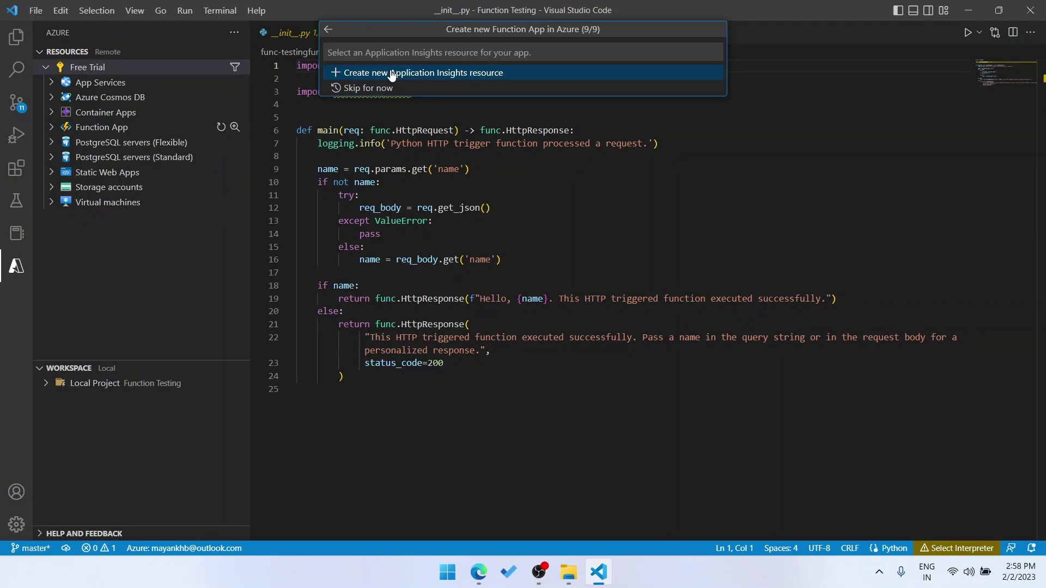
Add a new Application Insights resource, accept its prefilled name, and create app-test-mayank
left_click(390, 75)
left_click(398, 55)
left_click_drag(400, 55, 282, 58)
left_click(410, 54)
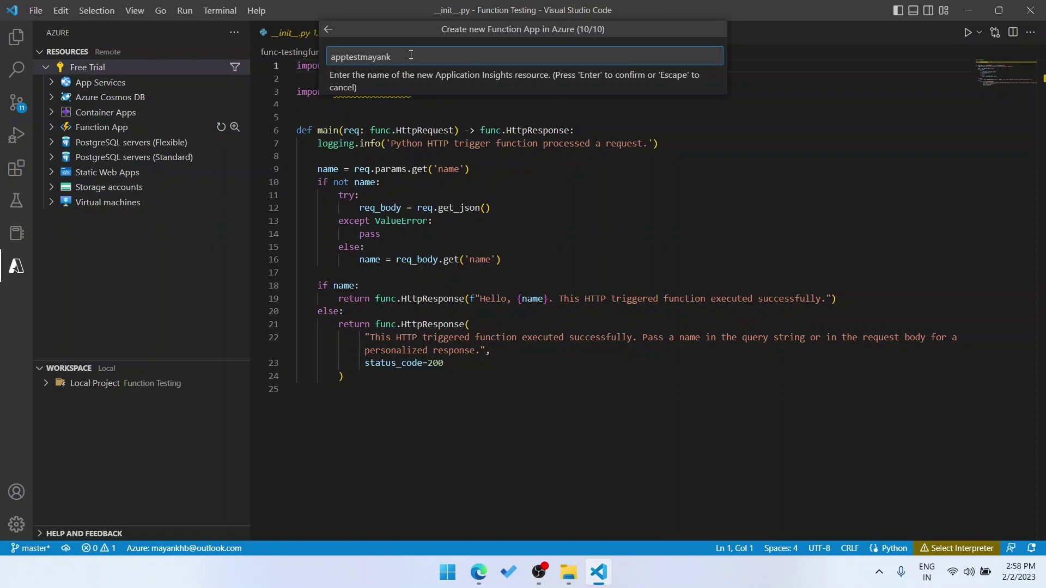
key("Return")
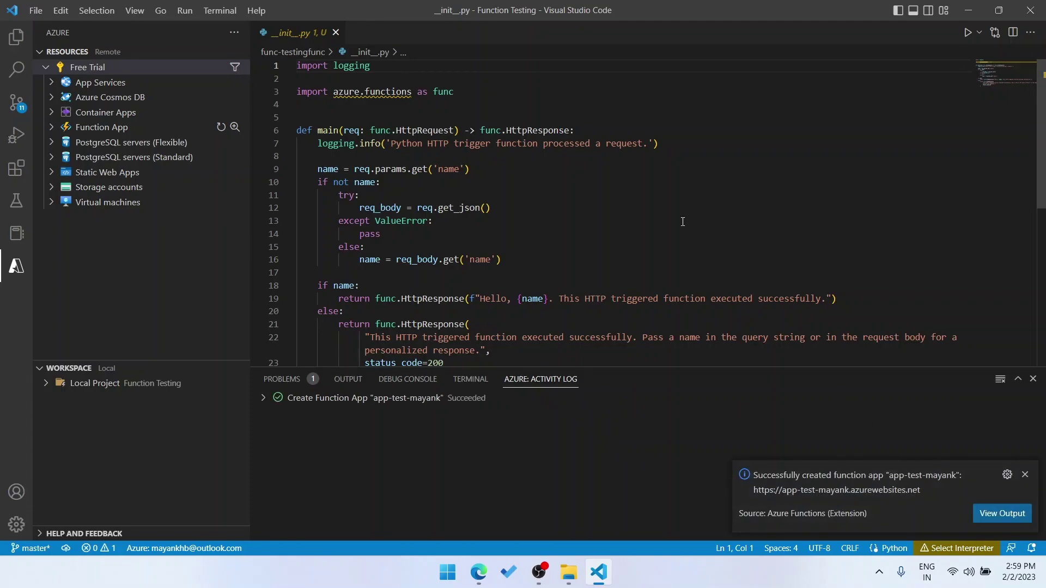
Expand Function App to reveal app-test-mayank, close the Command Palette, and show the project files
left_click(52, 129)
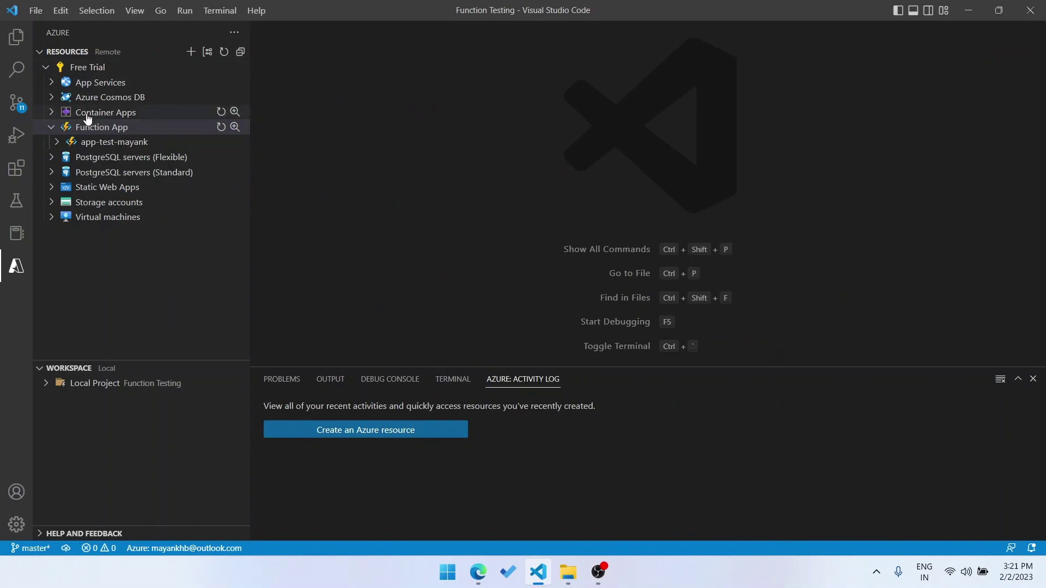
left_click(52, 129)
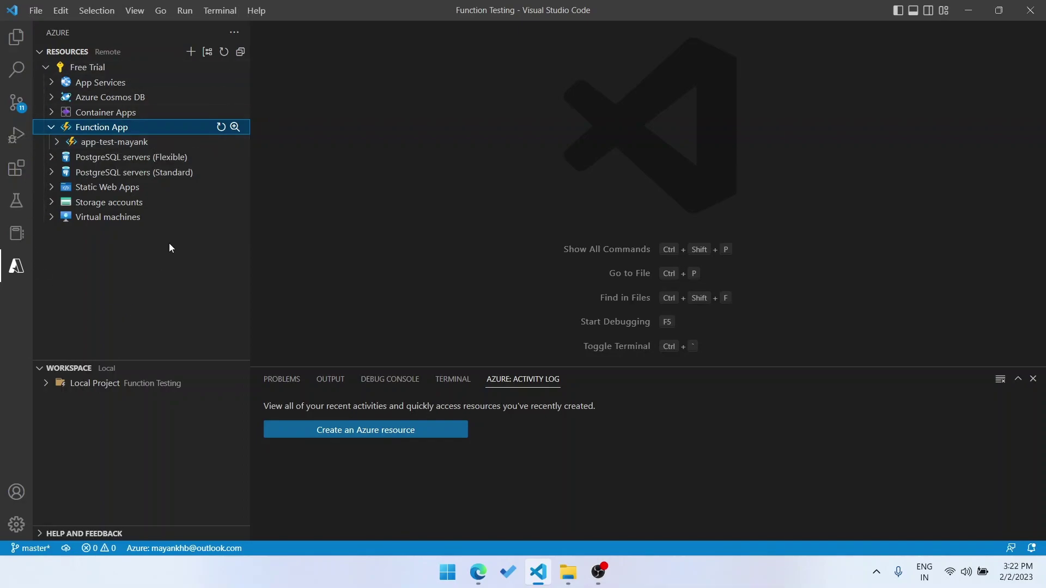
key("ctrl+shift+p")
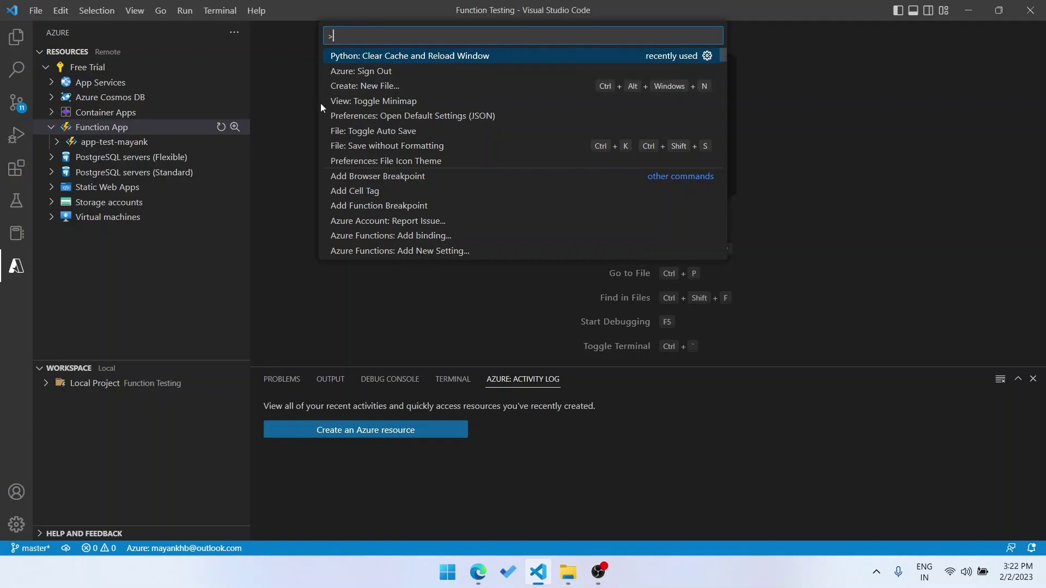
key("Escape")
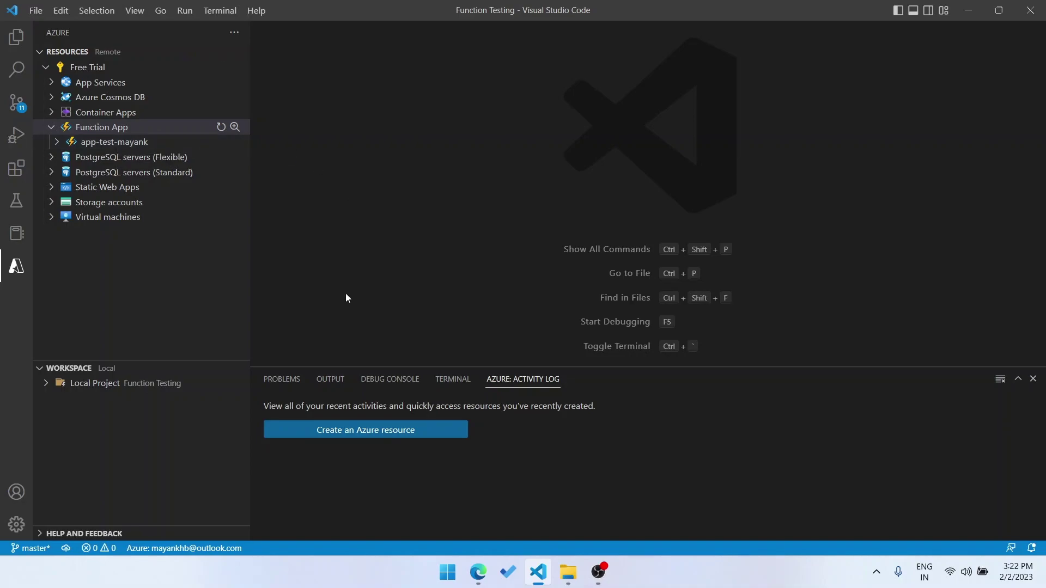
mouse_move(123, 384)
left_click(16, 37)
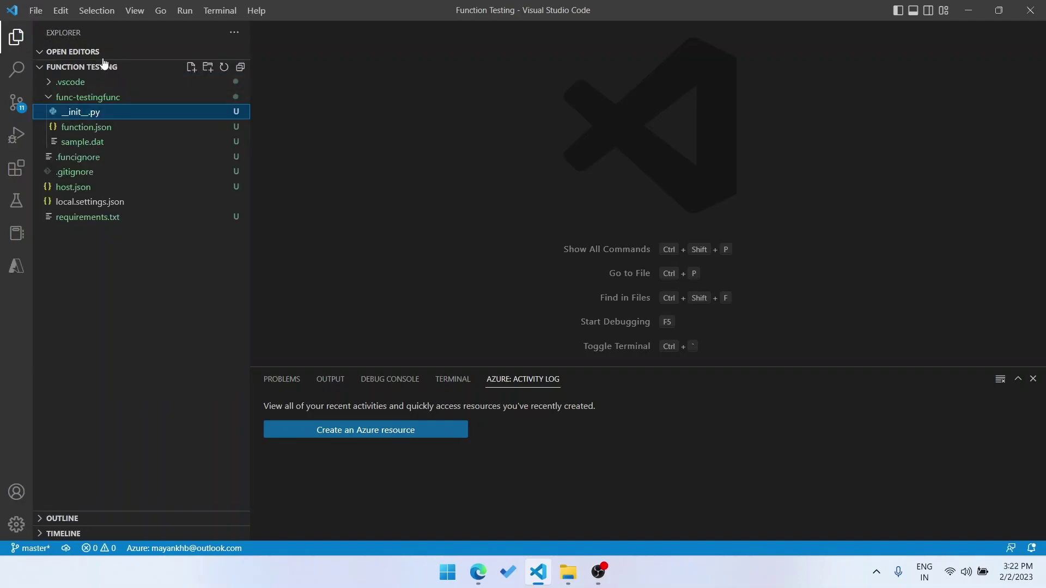
Deploy the Function Testing project to app-test-mayank, overwriting the previous deployment
left_click(51, 97)
left_click(17, 265)
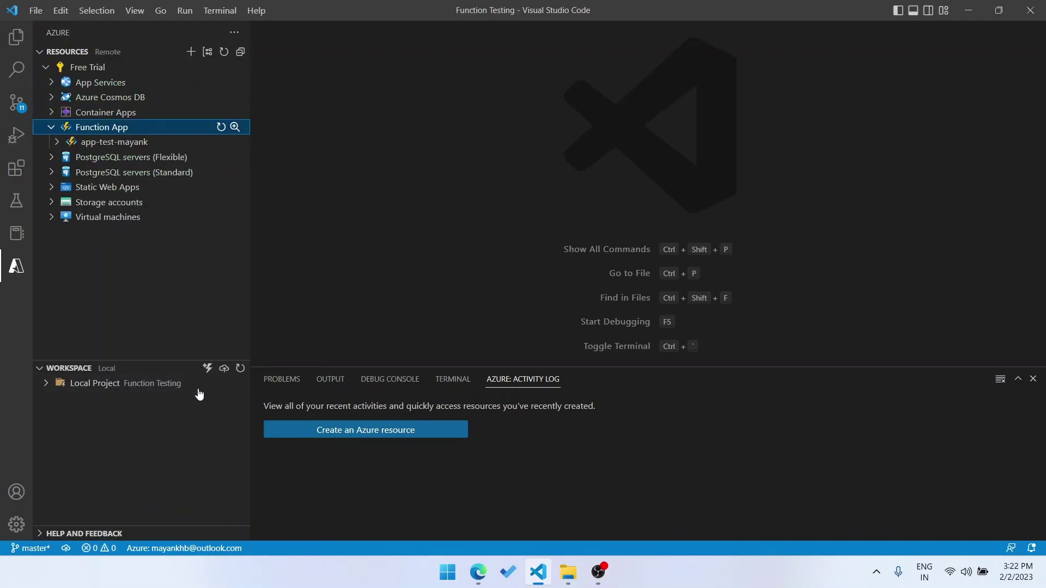
left_click(225, 371)
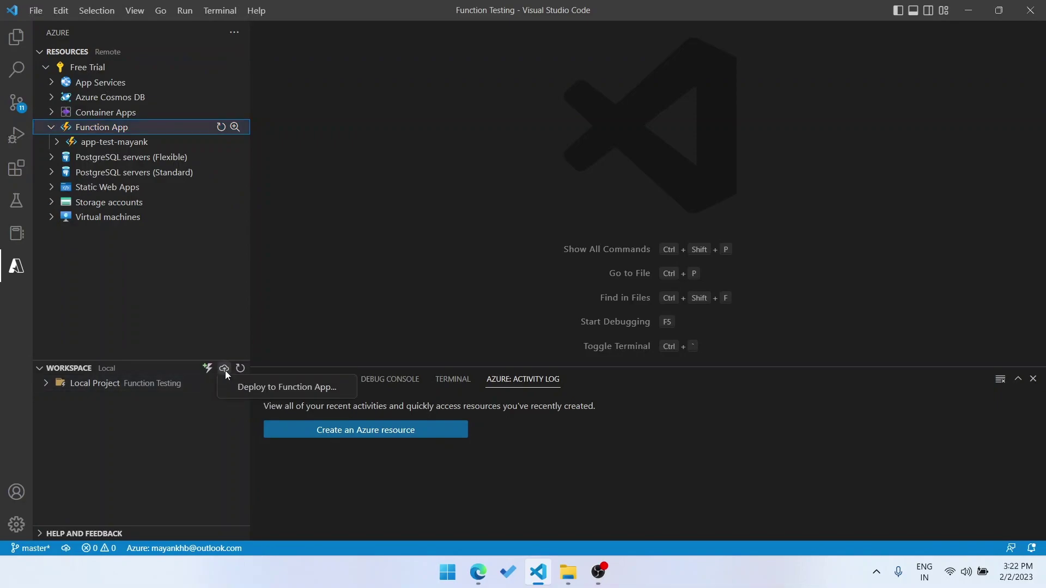
left_click(263, 389)
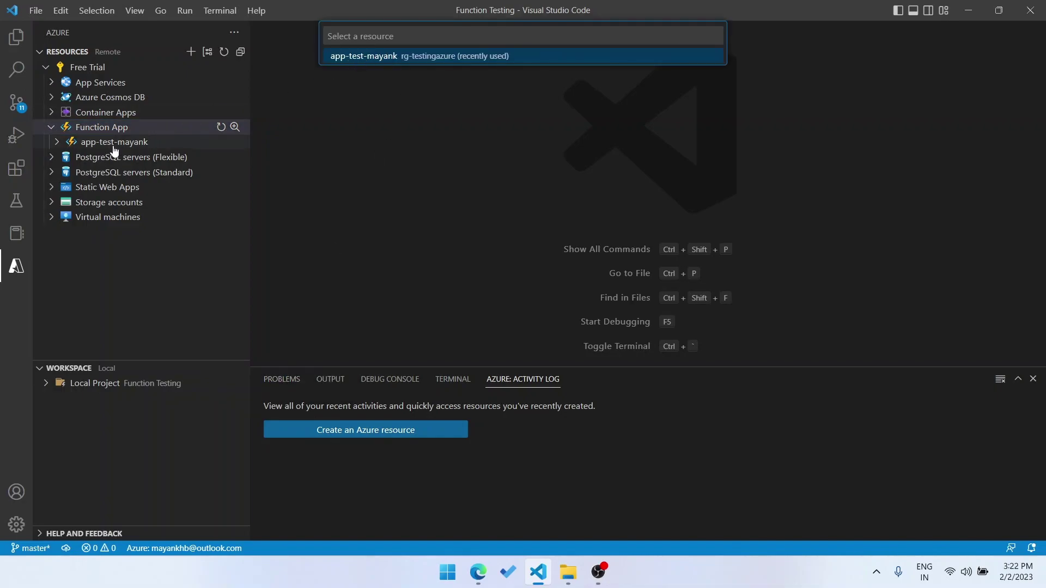
left_click(416, 58)
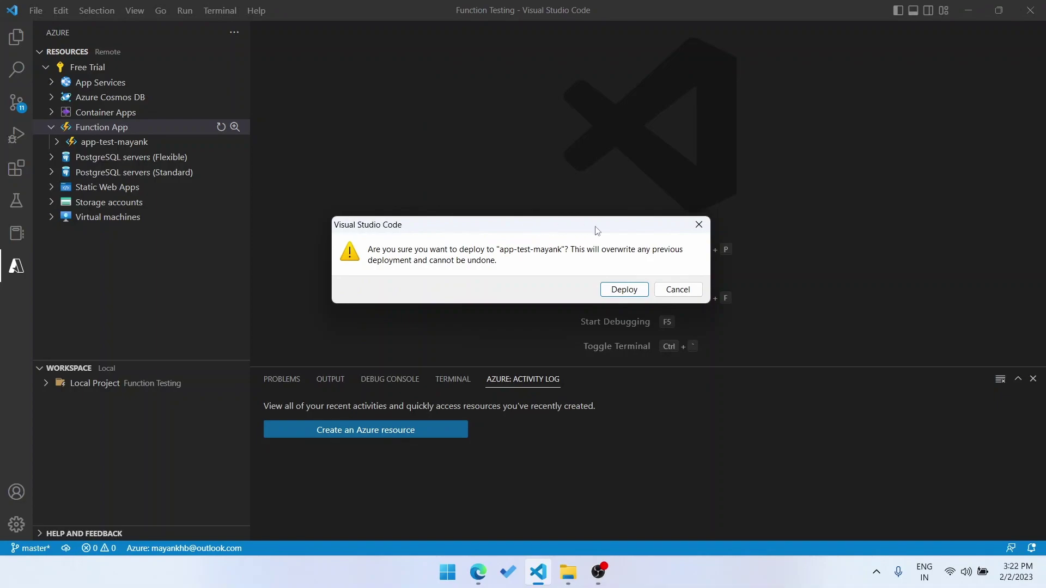
left_click(619, 289)
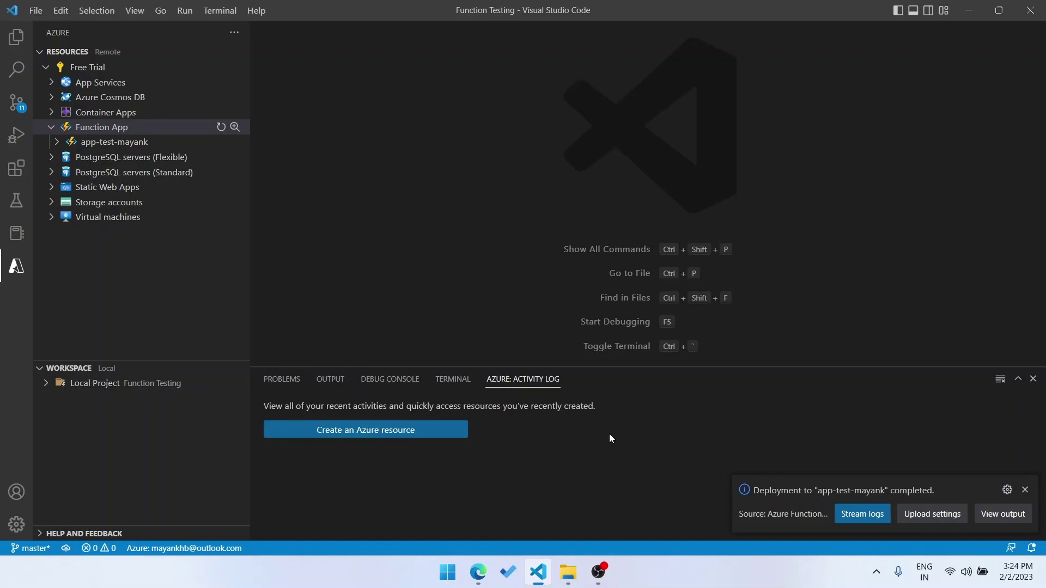
Find app-test-mayank via the portal's Function App search and list its functions
left_click(478, 572)
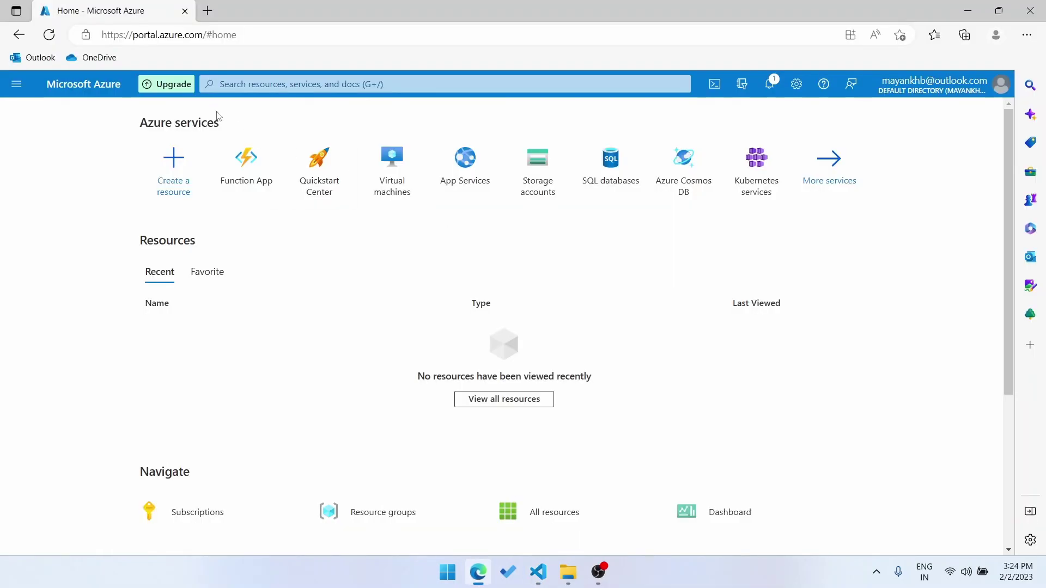
left_click(354, 80)
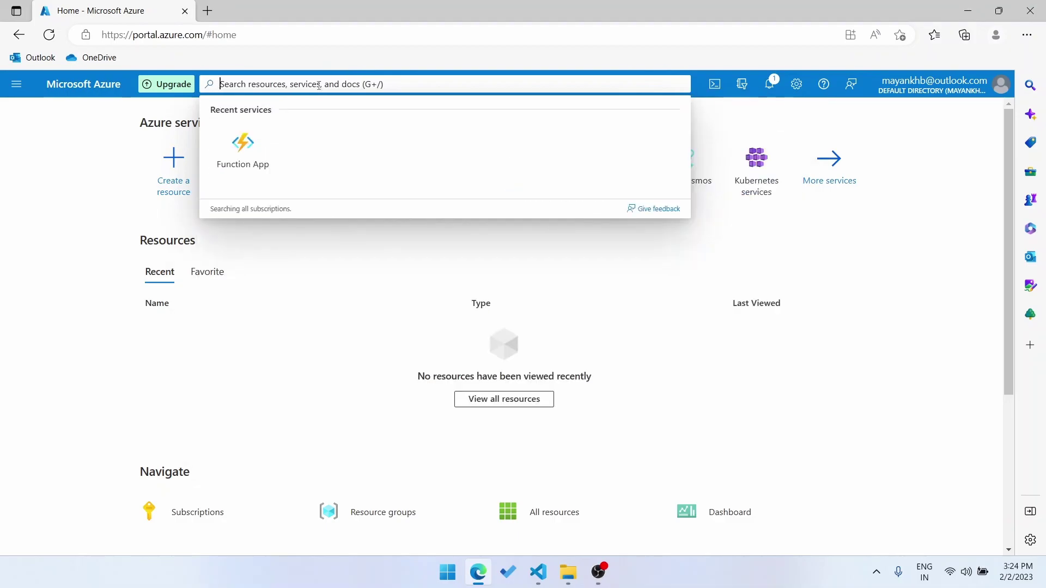
type("func")
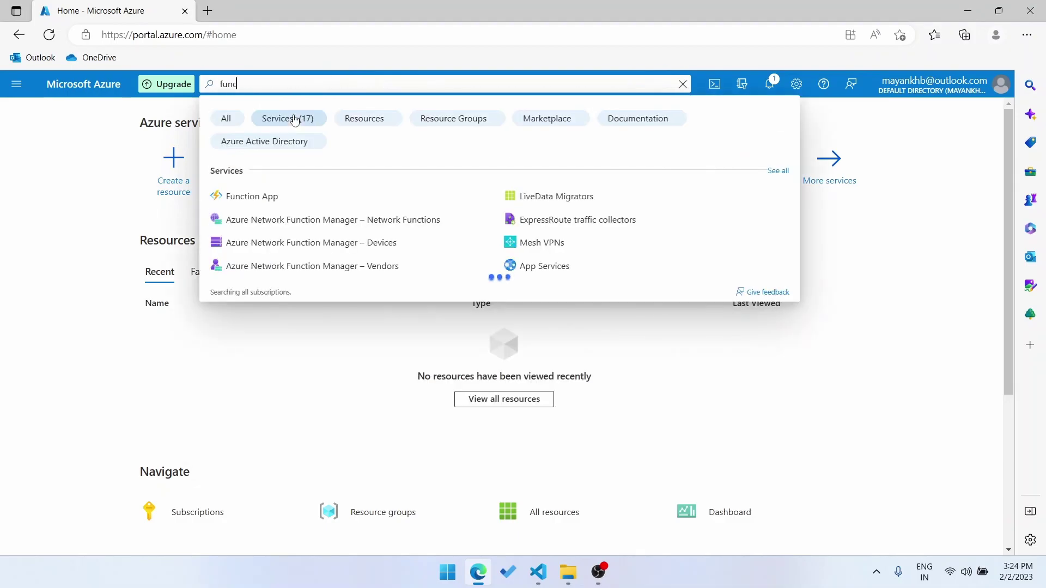
type("tion app")
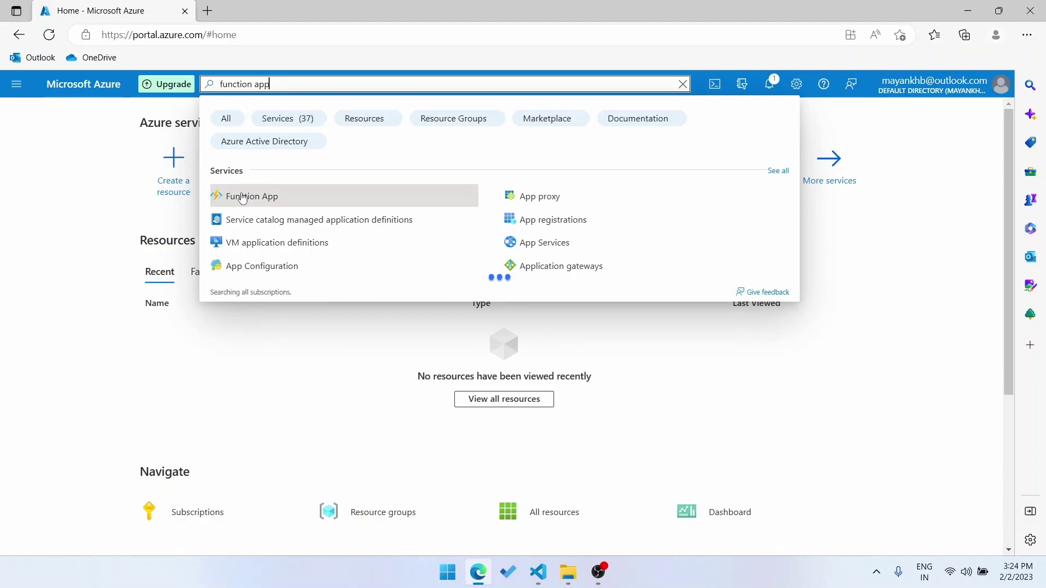
left_click(252, 197)
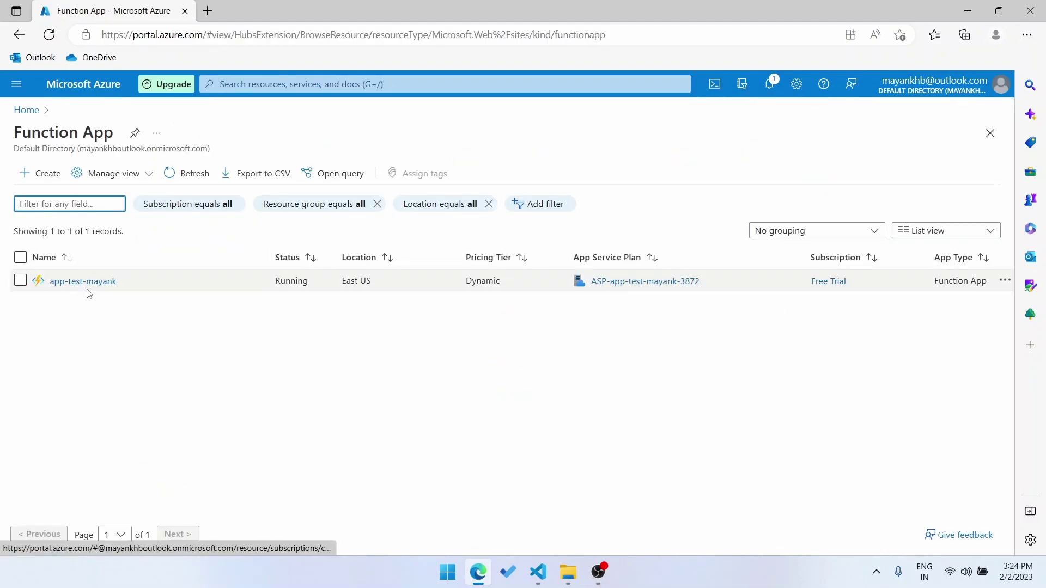
left_click(80, 283)
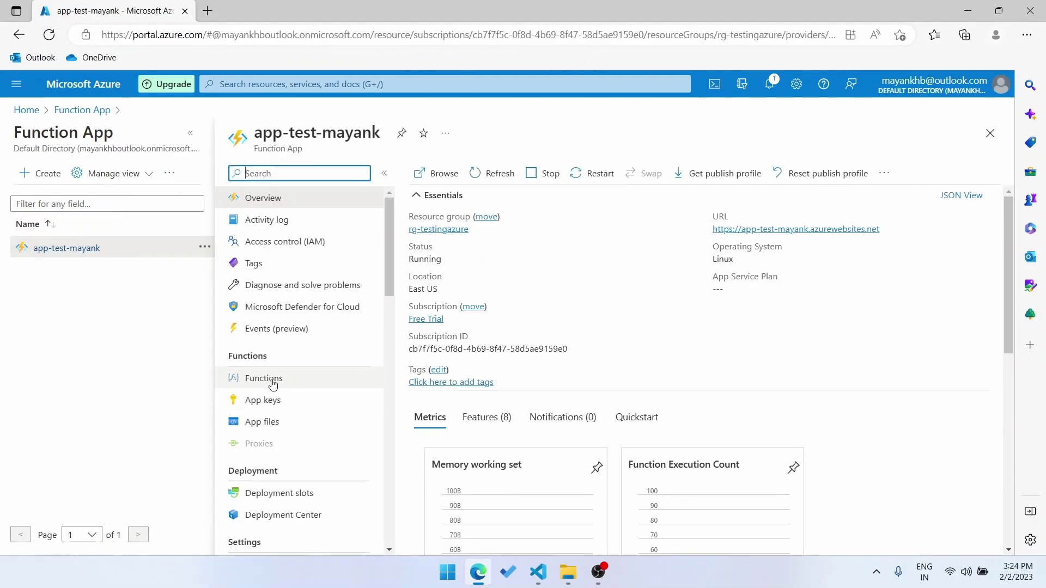
left_click(270, 383)
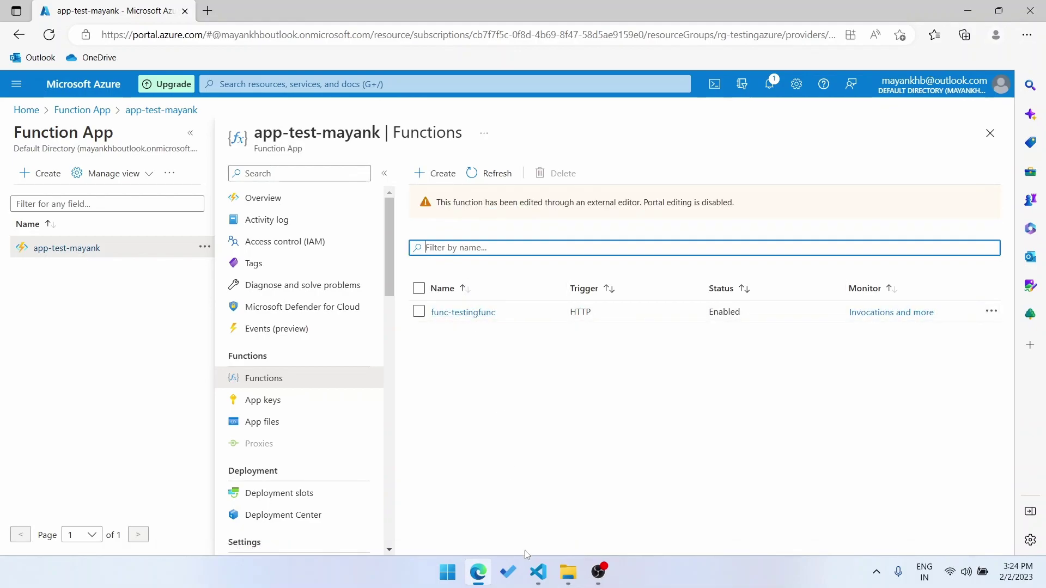
left_click(568, 573)
Browse to D:\Function Testing in a new Explorer tab and select func-testingfunc
left_click(187, 11)
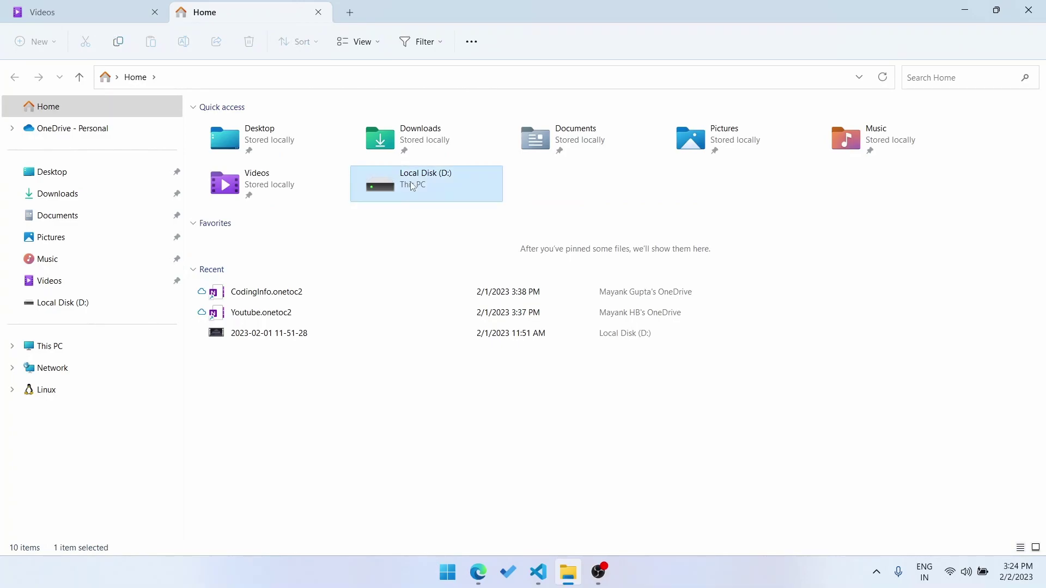
double_click(360, 199)
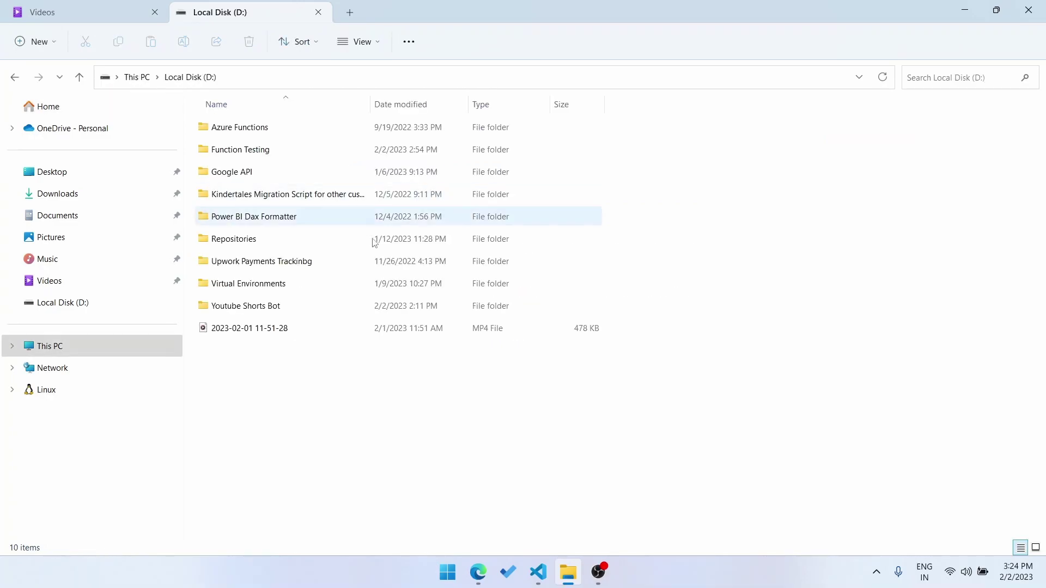
double_click(255, 152)
left_click(240, 150)
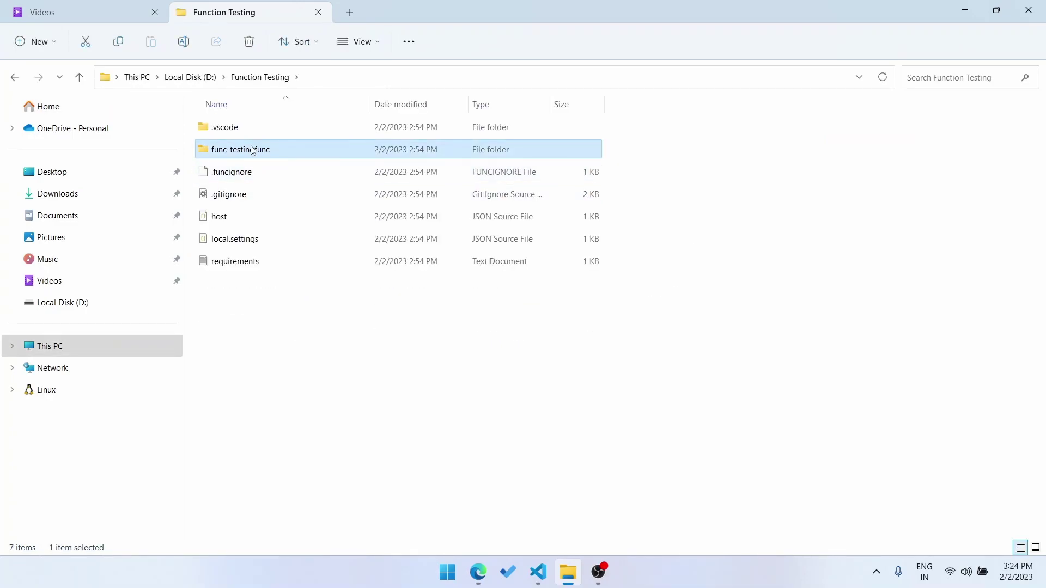
Open func-testingfunc's Code + Test page in the Azure Portal
left_click(478, 573)
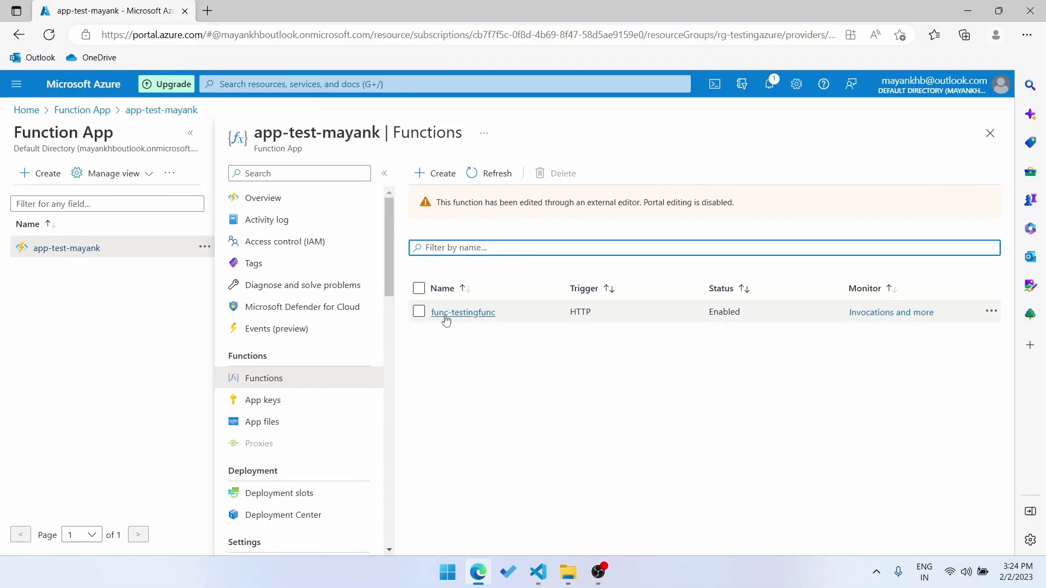
left_click(463, 312)
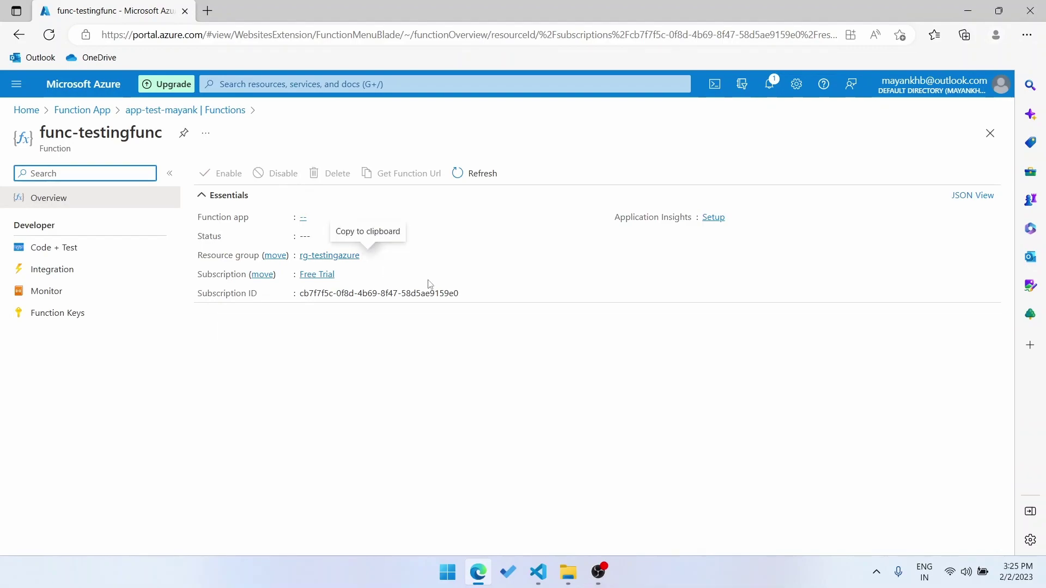
left_click(53, 250)
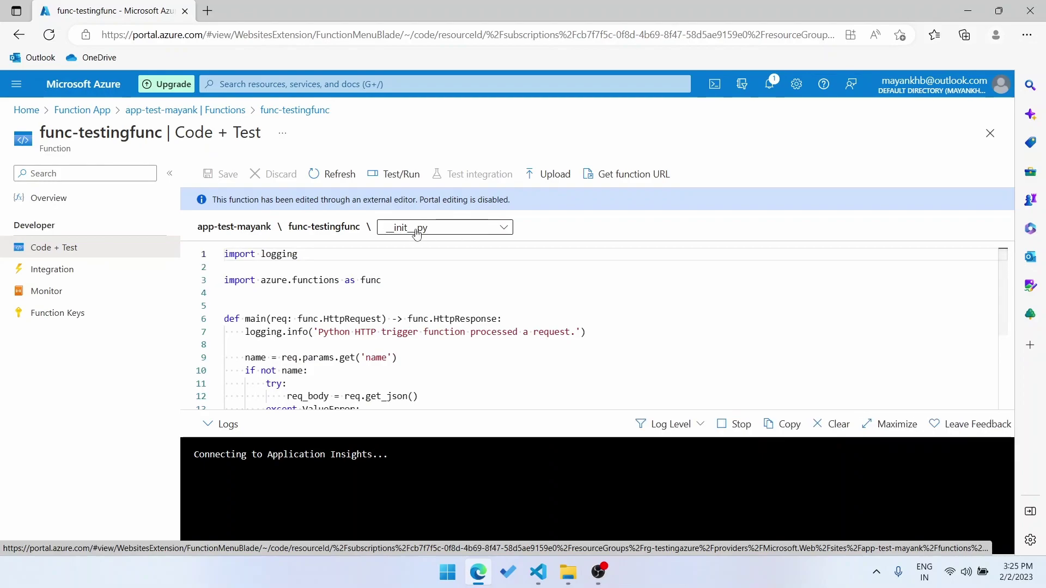
Open the local func-testingfunc __init__.py in VS Code at line 17
left_click(538, 572)
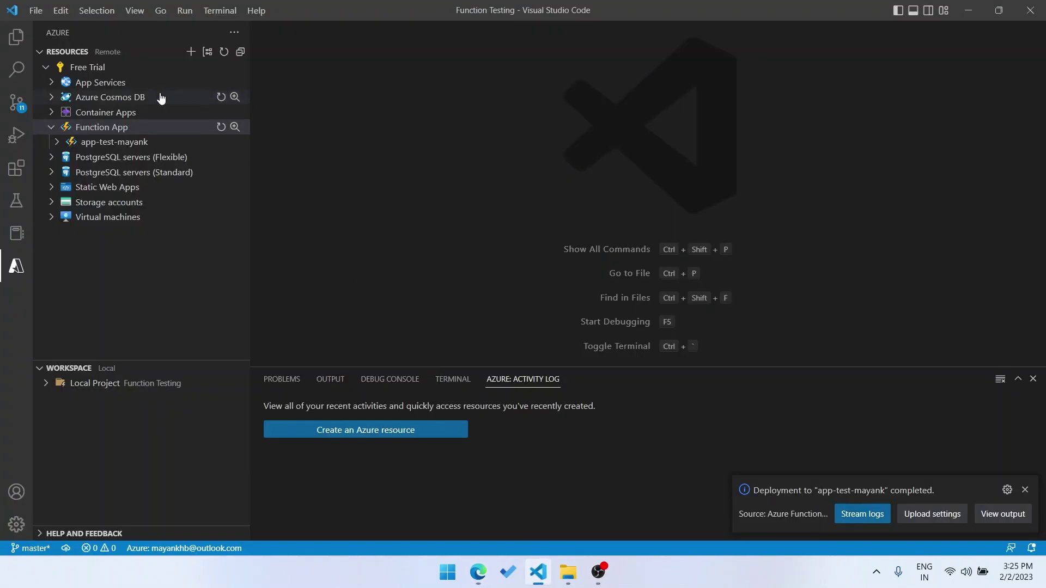
left_click(15, 37)
left_click(50, 98)
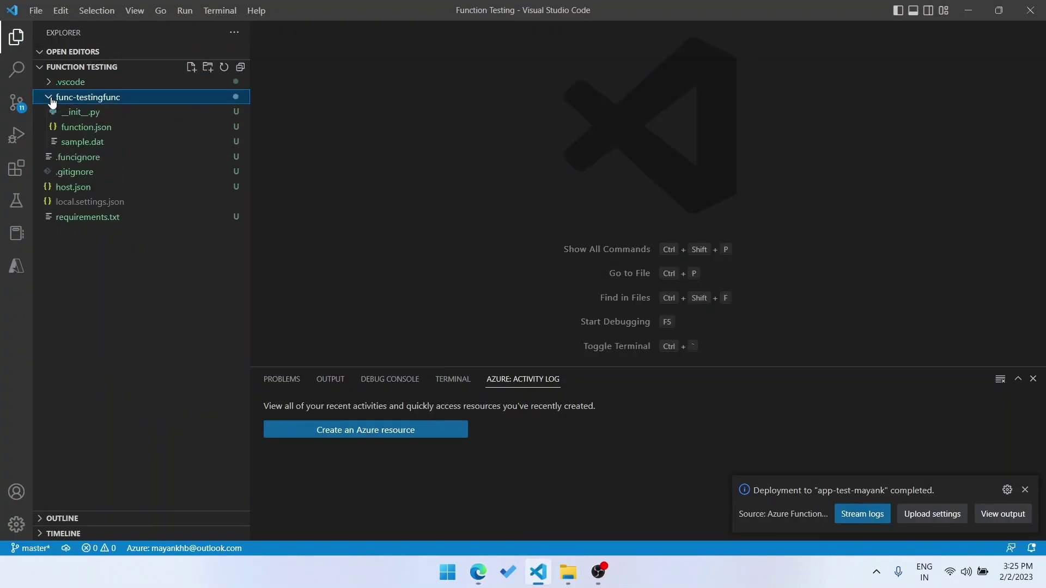
left_click(80, 113)
left_click(315, 69)
left_click(644, 269)
Compare against the portal copy, keeping __init__.py selected in its file list
key("alt+Tab")
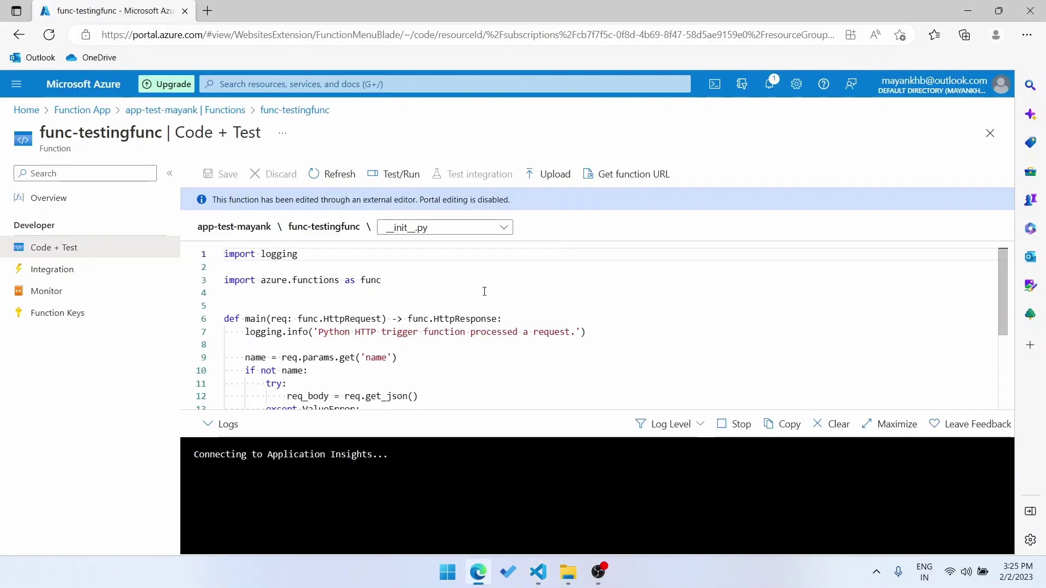
scroll(485, 292, "down", 5)
scroll(485, 292, "up", 1)
scroll(485, 292, "up", 3)
key("alt+Tab")
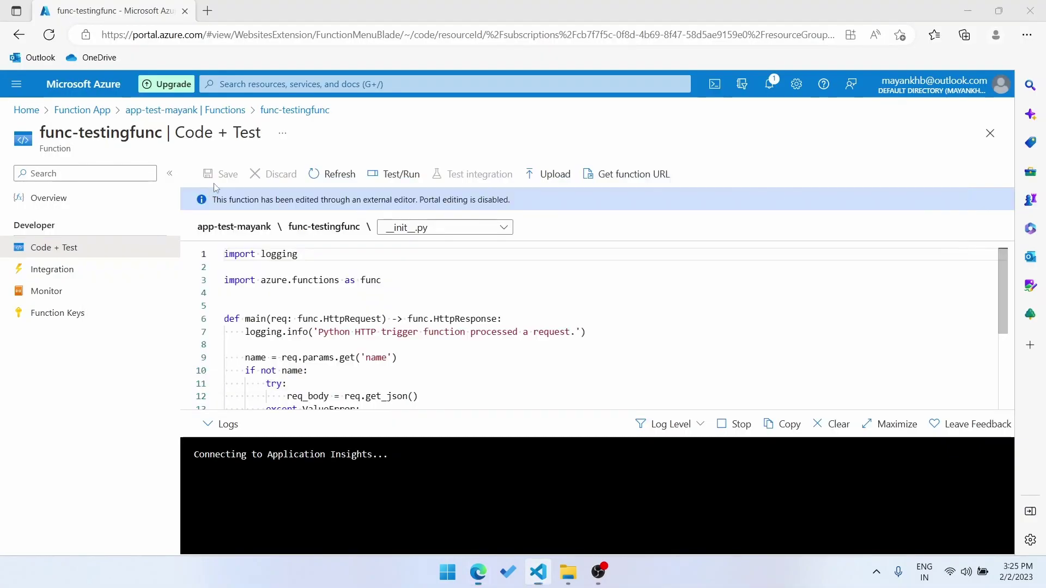
key("alt+Tab")
left_click(449, 225)
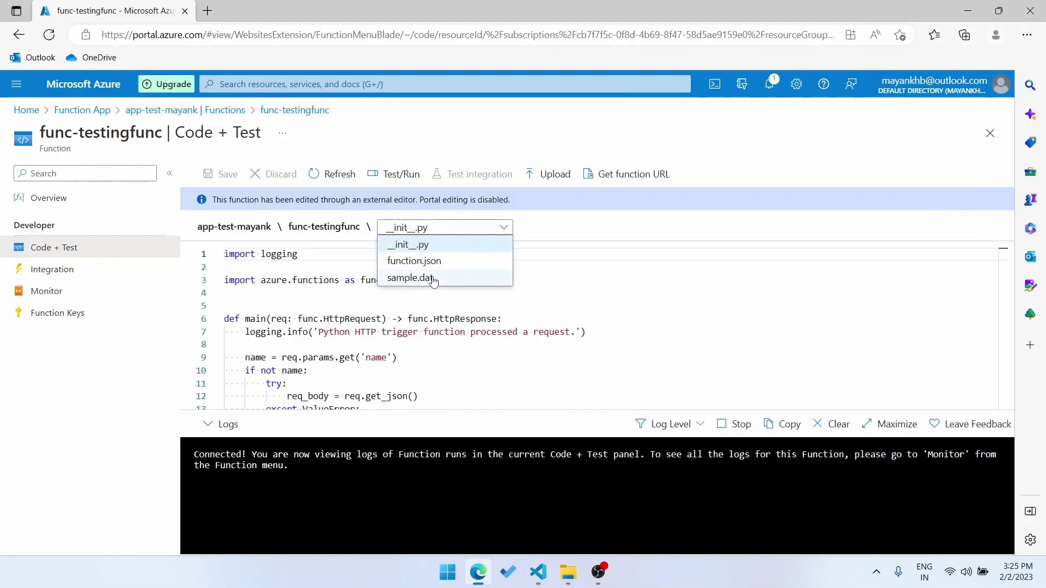
left_click(572, 287)
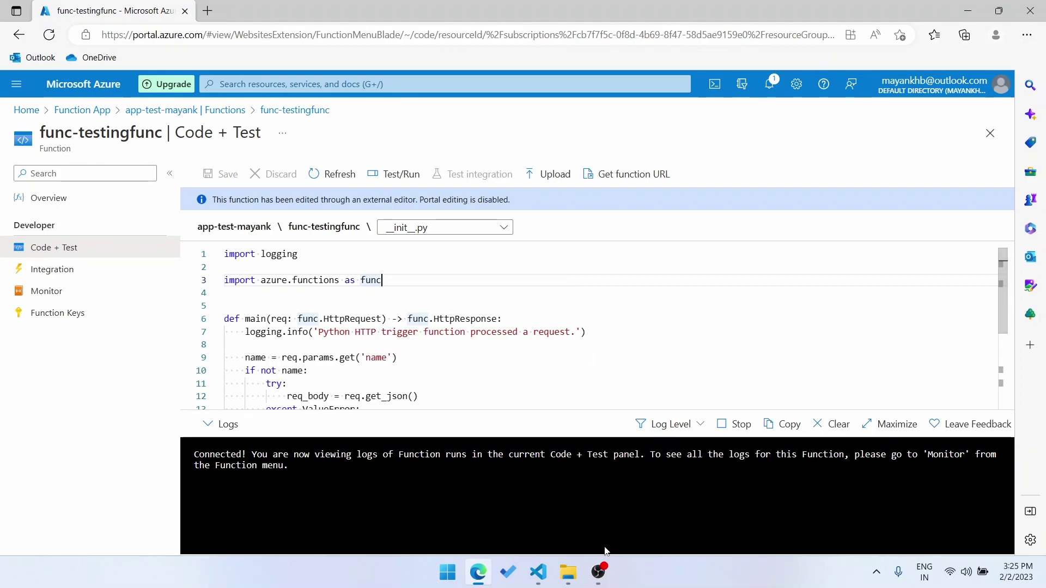
Copy func-testingfunc's Function Url from app-test-mayank's Functions in the Azure view
key("alt+Tab")
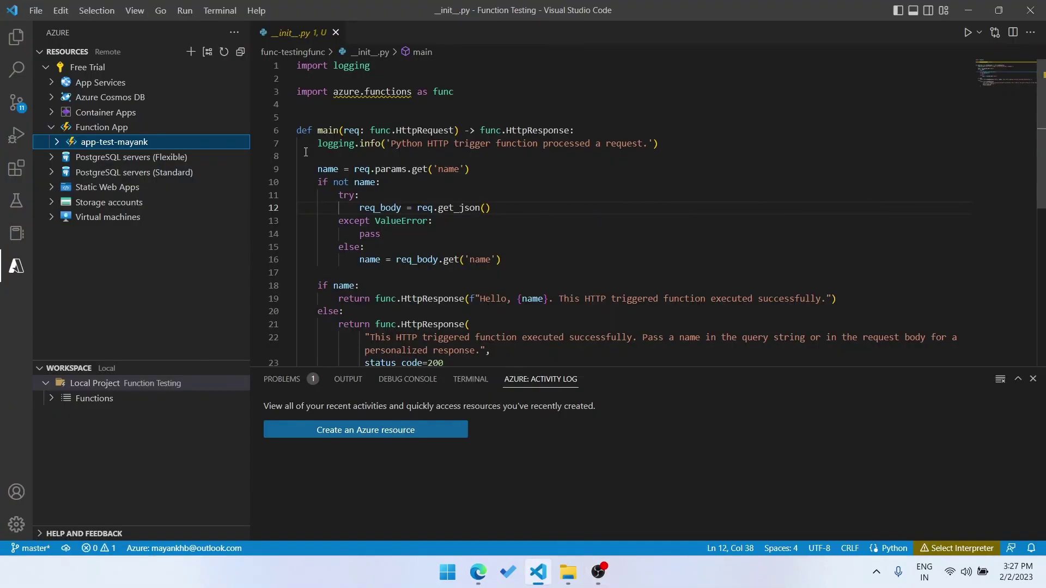
left_click(57, 144)
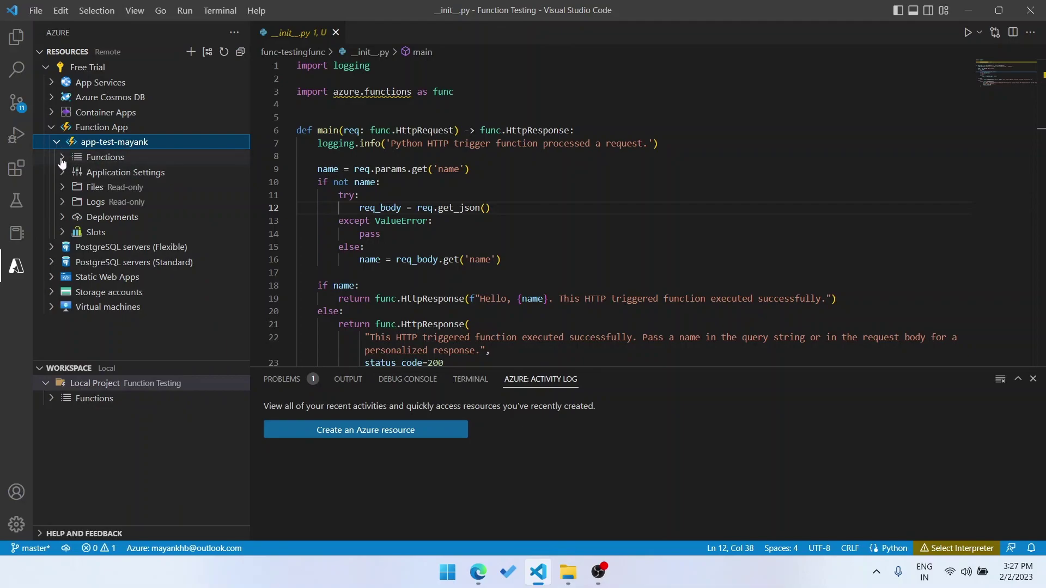
left_click(63, 157)
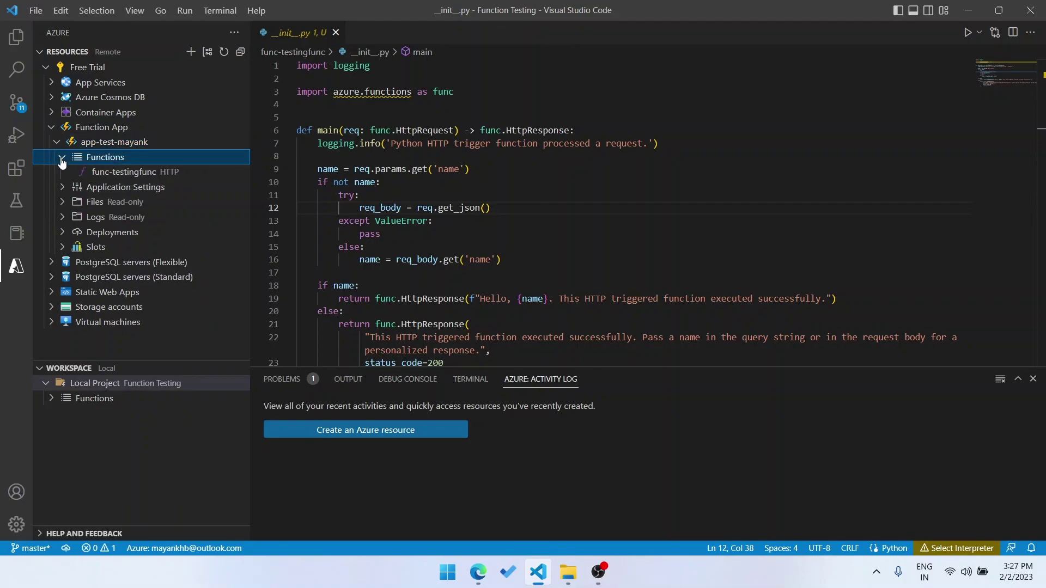
right_click(135, 179)
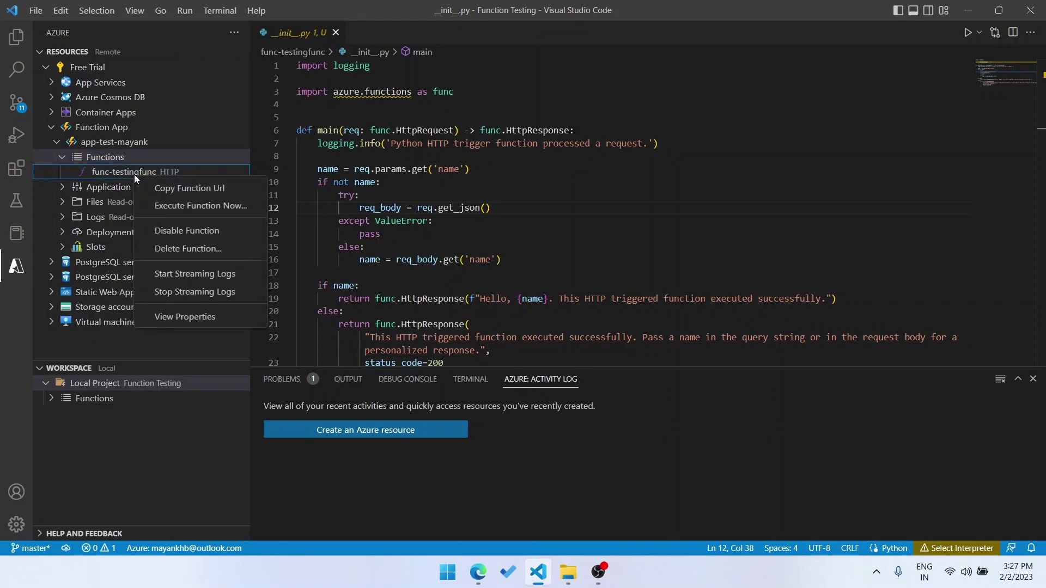
left_click(197, 189)
left_click(478, 573)
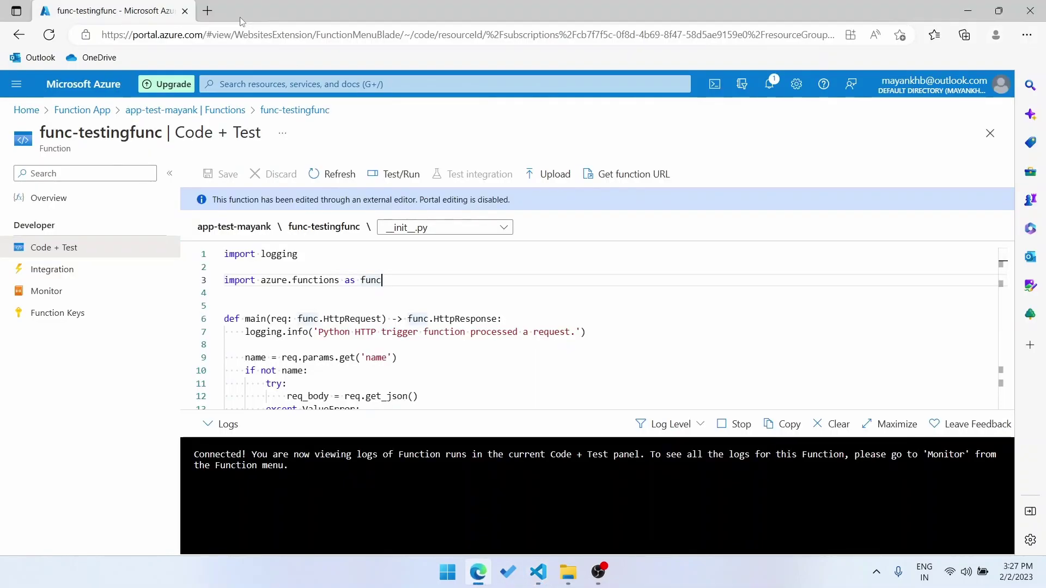
Load the copied function URL in a new Edge tab and highlight parts of the response
left_click(207, 10)
key("ctrl+v")
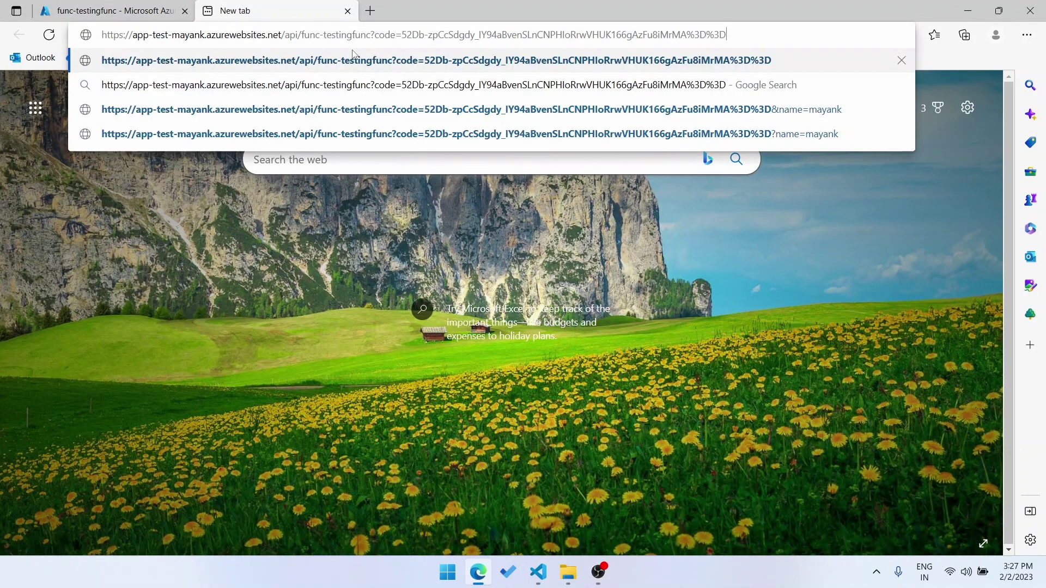
key("Return")
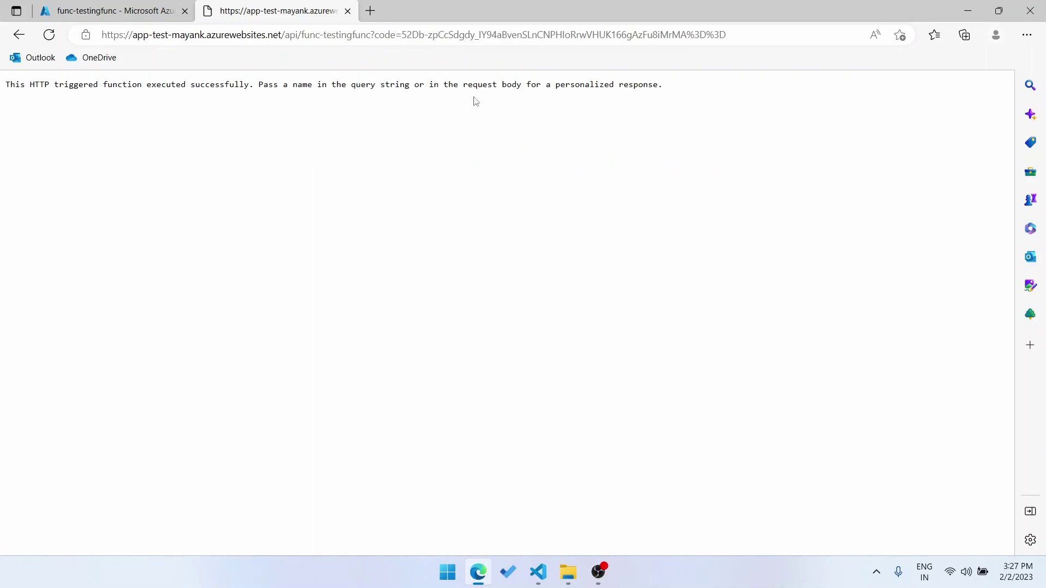
mouse_move(695, 88)
left_mouse_down()
mouse_move(204, 101)
mouse_move(389, 82)
mouse_move(658, 83)
left_mouse_up()
left_click(395, 101)
left_click_drag(451, 94, 618, 84)
left_click(673, 83)
left_click(538, 572)
scroll(544, 175, "down", 1)
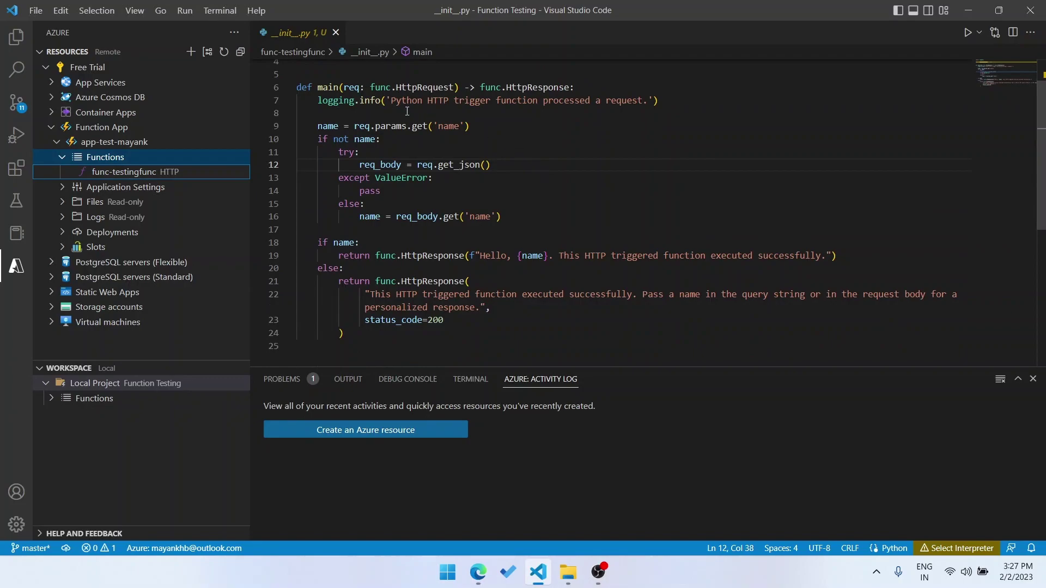
scroll(397, 107, "up", 1)
scroll(539, 193, "down", 2)
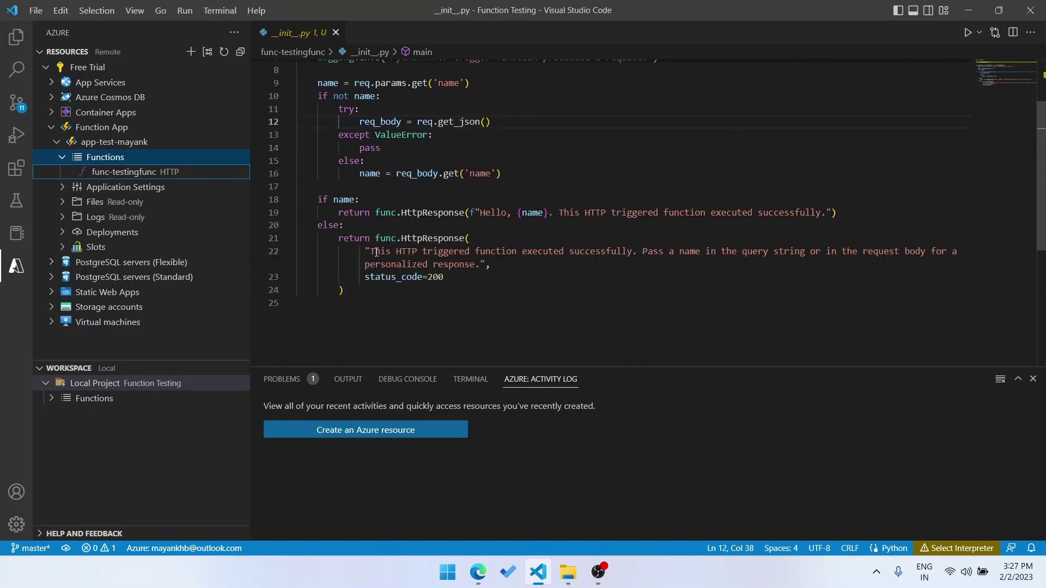
left_click_drag(371, 251, 538, 251)
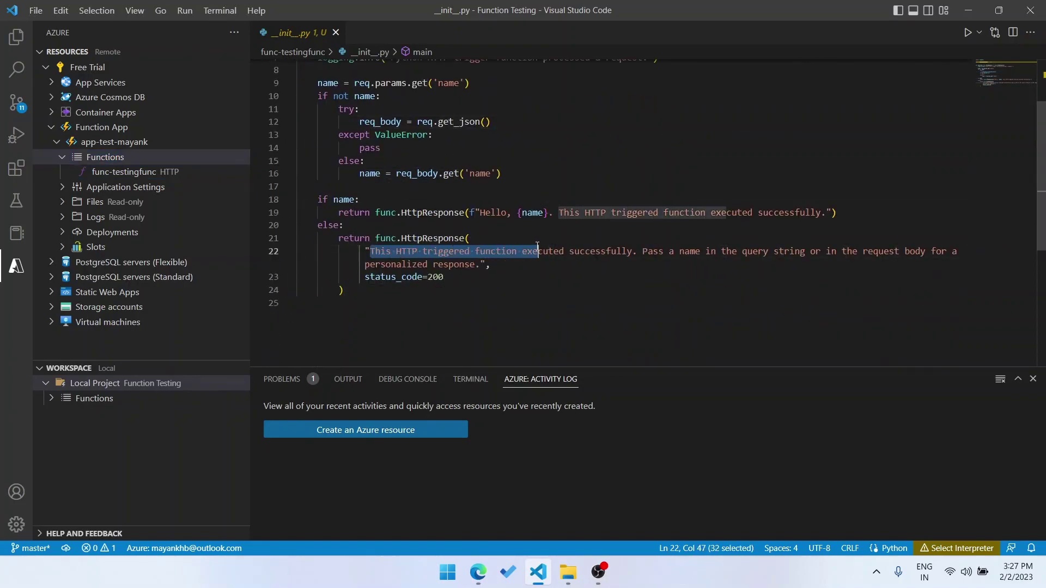
left_click_drag(538, 252, 945, 248)
left_click(515, 265)
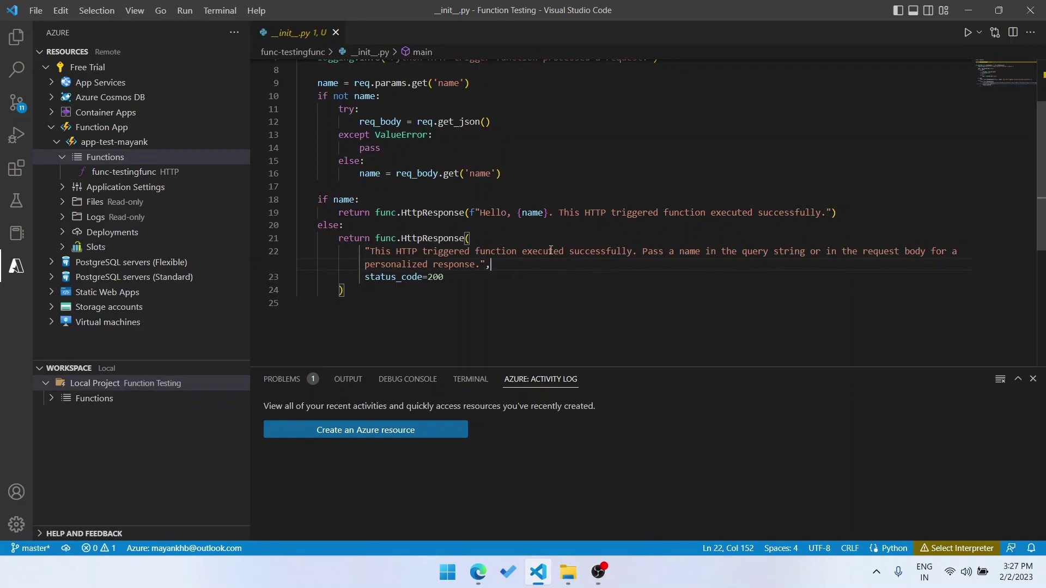
scroll(522, 255, "up", 1)
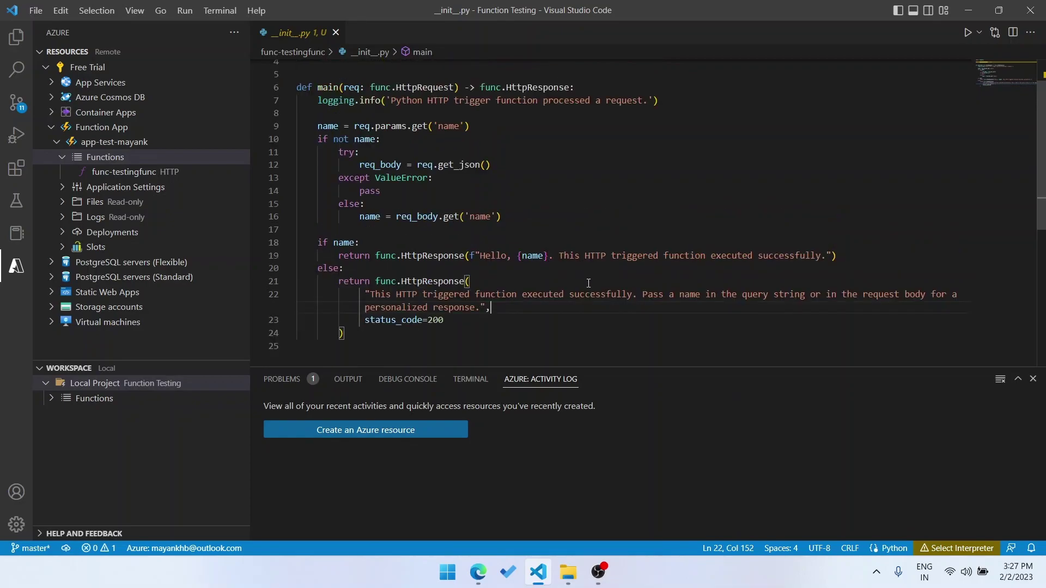
double_click(533, 256)
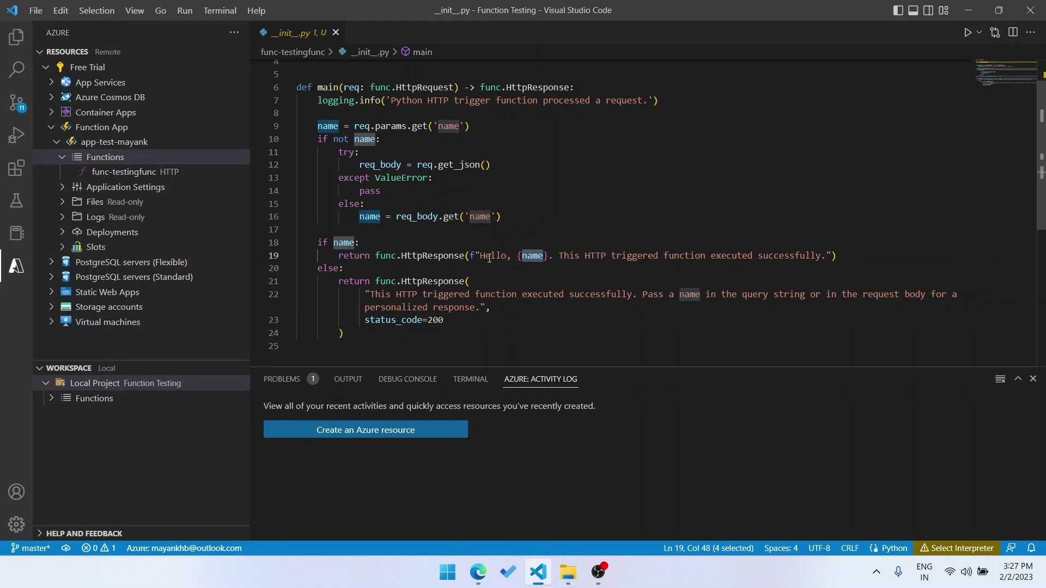
left_click_drag(482, 257, 822, 256)
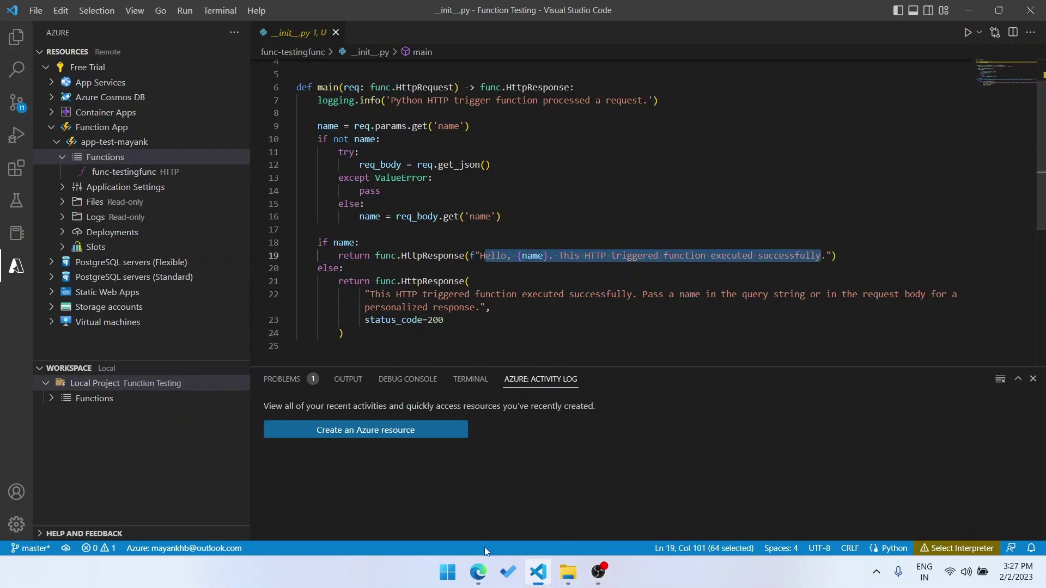
left_click(478, 572)
left_click(740, 35)
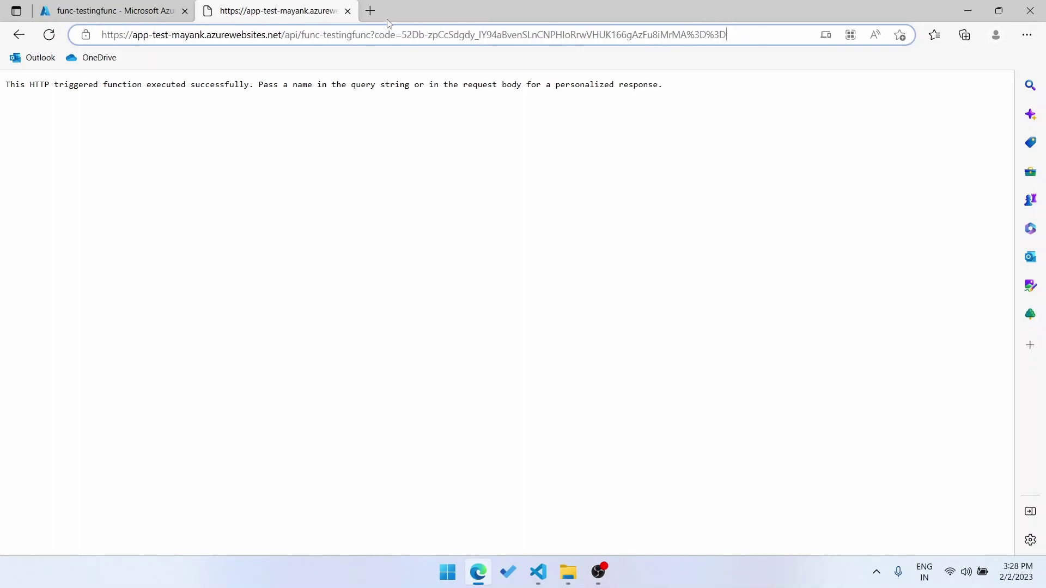
Append name=mayank to the function URL and highlight the 'Hello, mayank' greeting
double_click(372, 35)
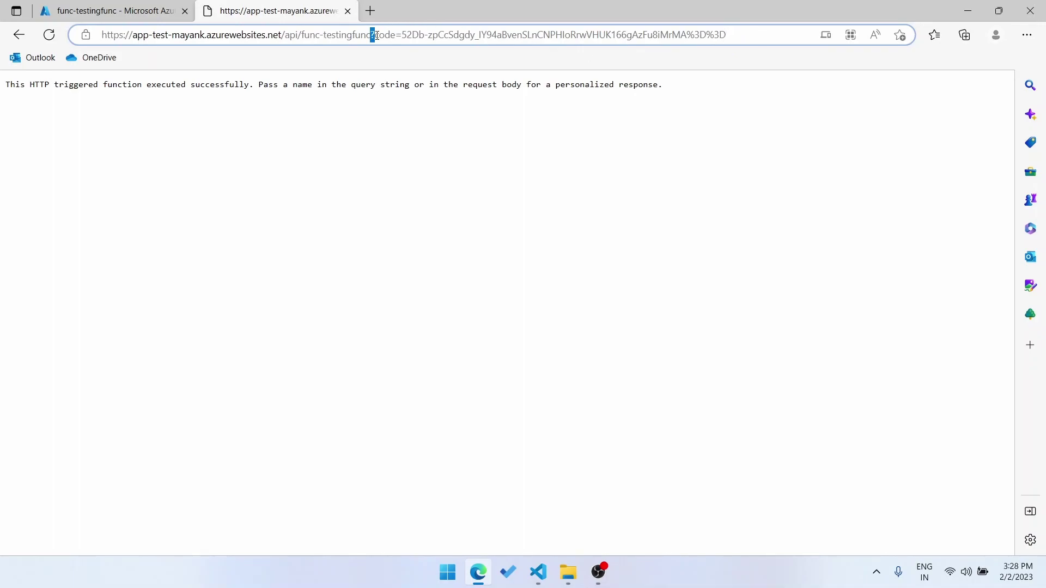
left_click(744, 34)
type("&")
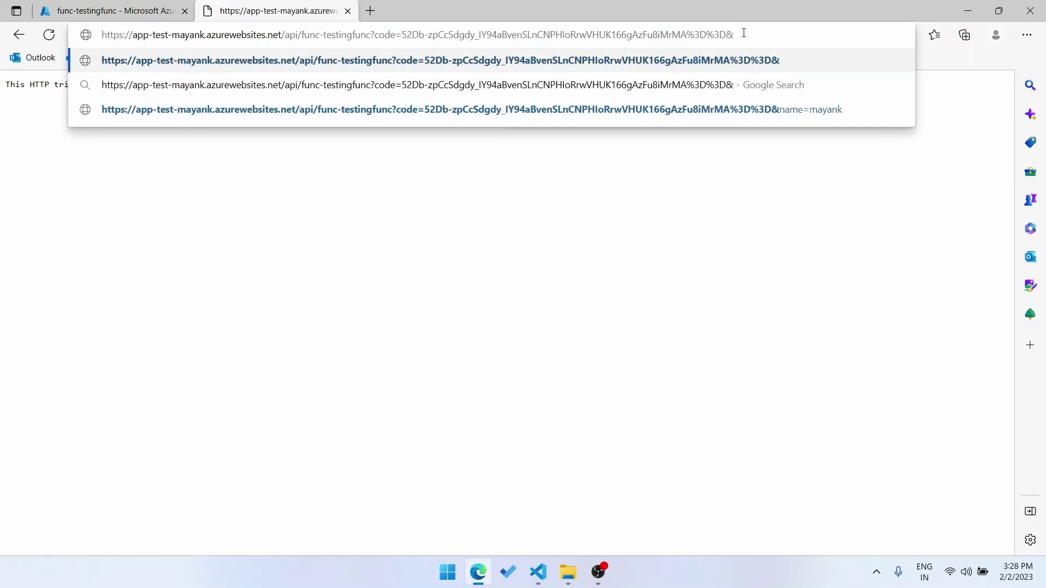
type("name=mayank")
key("Return")
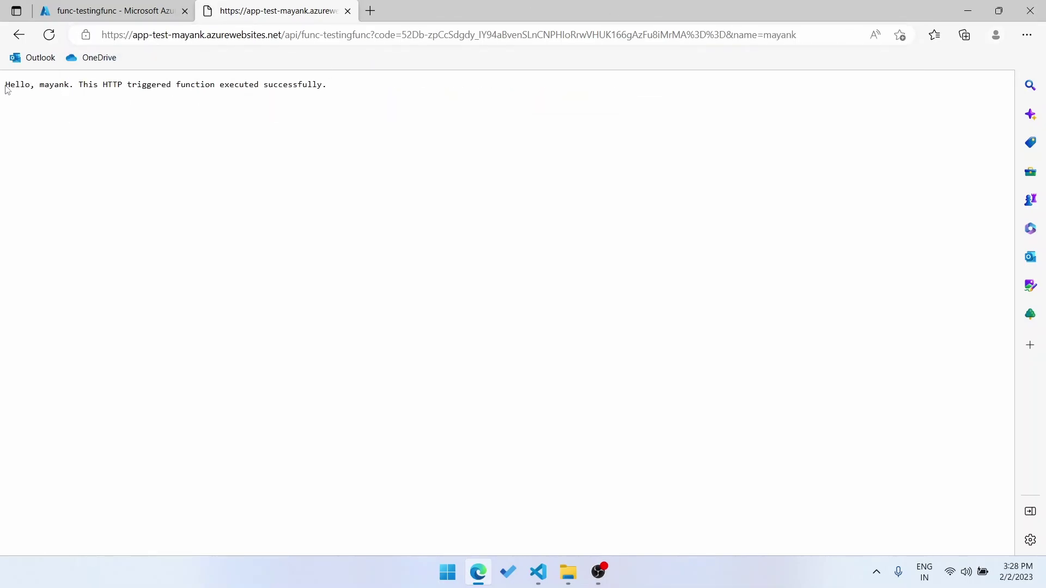
left_click_drag(6, 84, 329, 91)
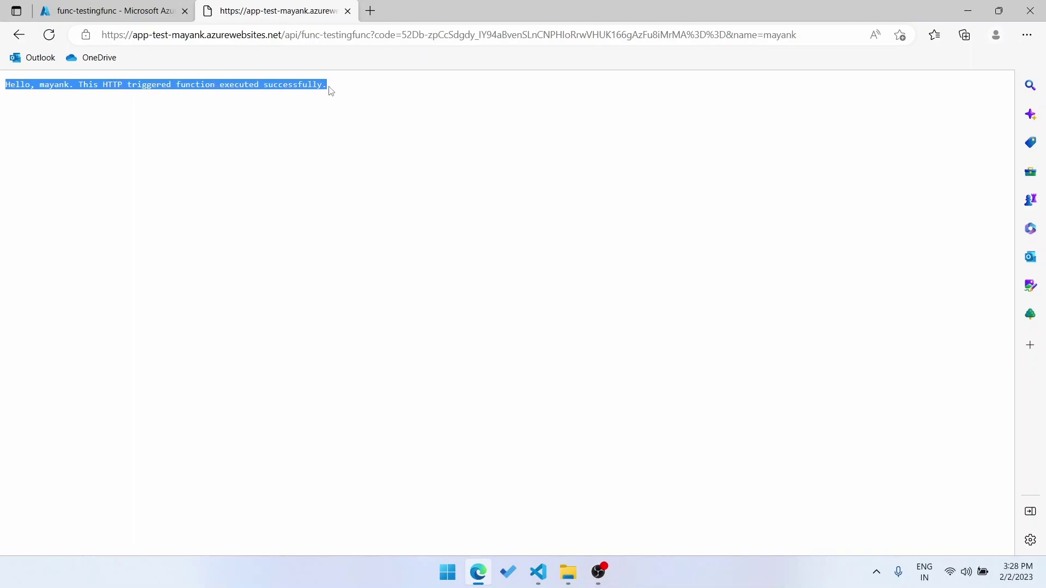
left_click(358, 127)
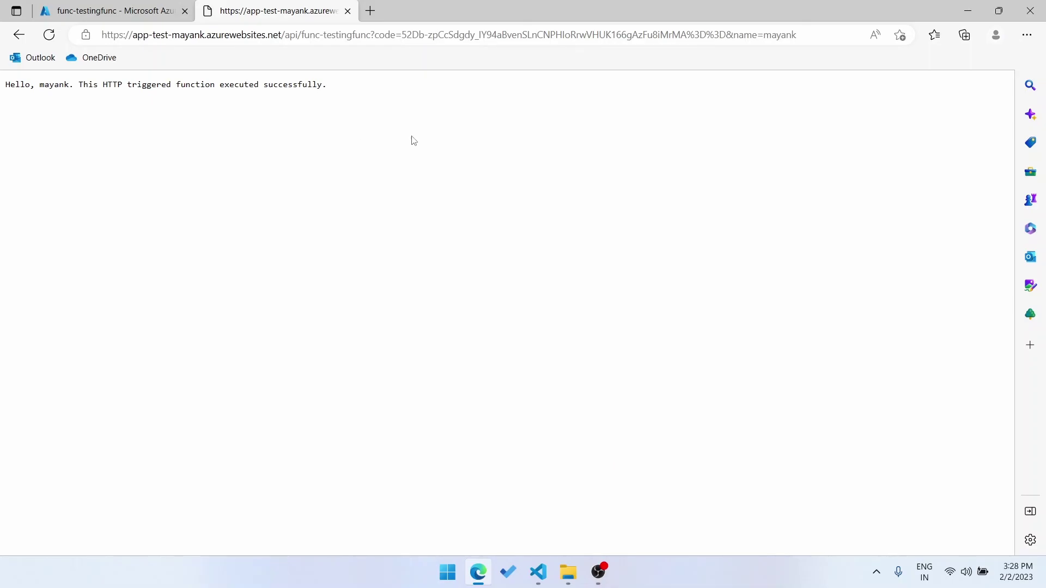
Add lines a = 2, b = 3 and c = a + b above main in __init__.py
key("alt+Tab")
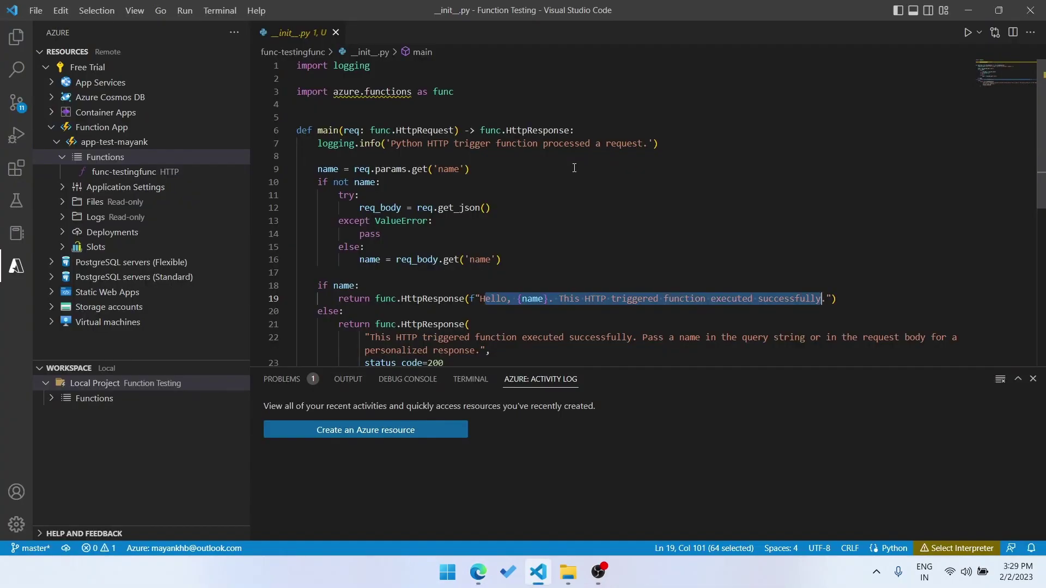
left_click(540, 117)
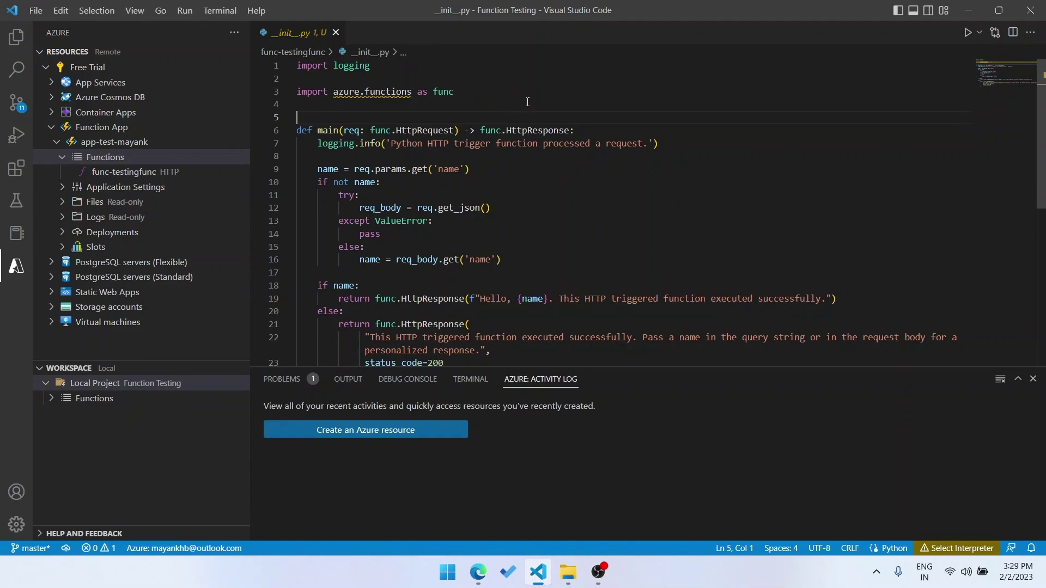
key("Return")
key("Return")
type("\\")
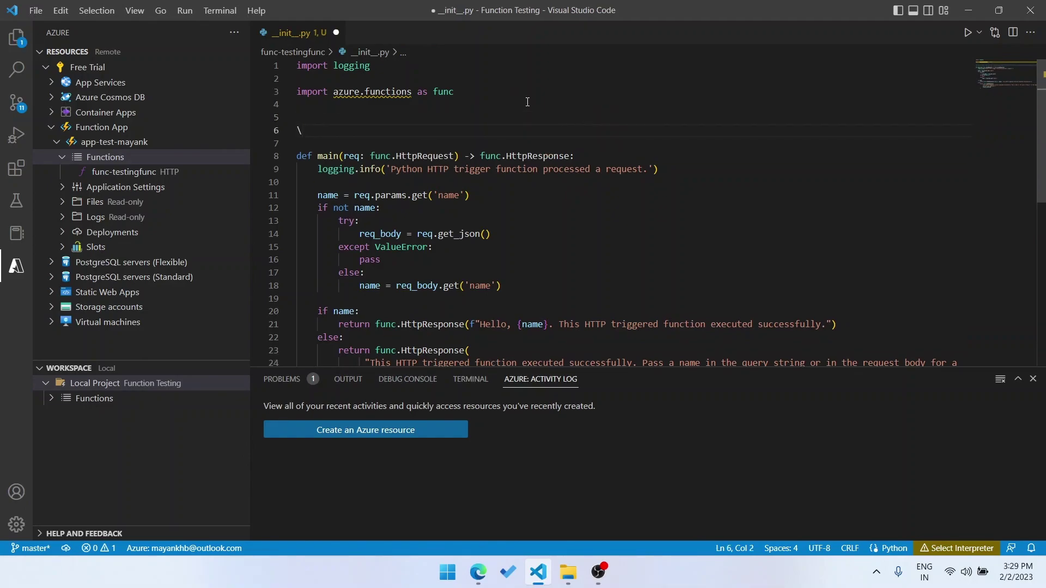
type("a = 2")
key("Return")
type("b = 3")
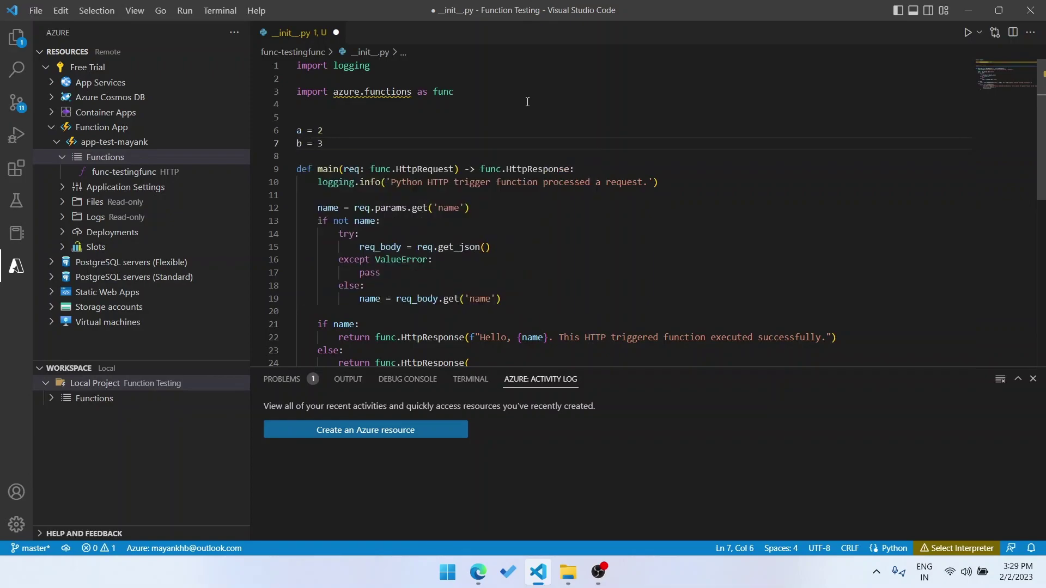
key("Return")
type("c = a + b")
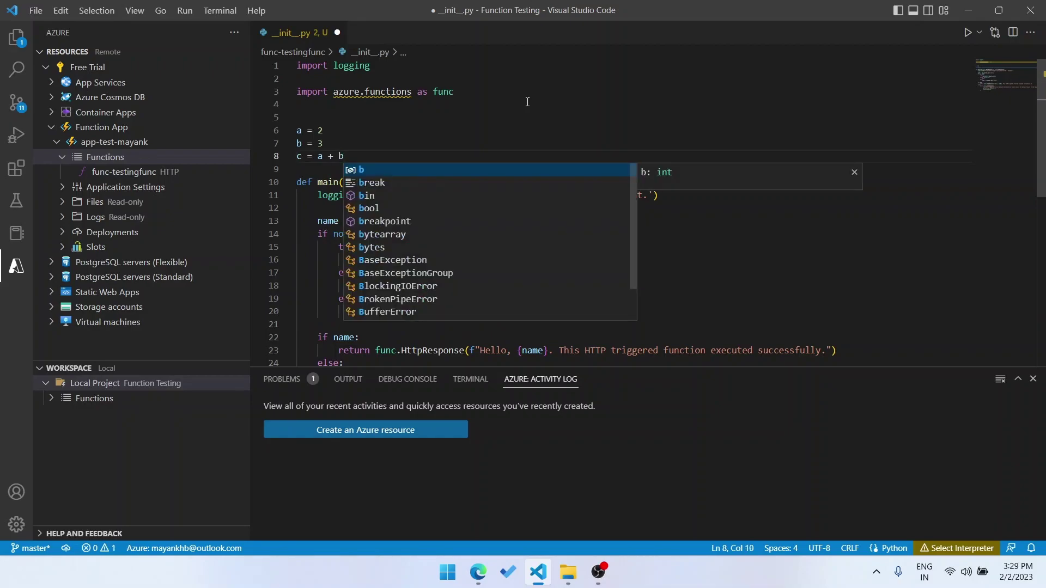
key("Escape")
left_click(424, 163)
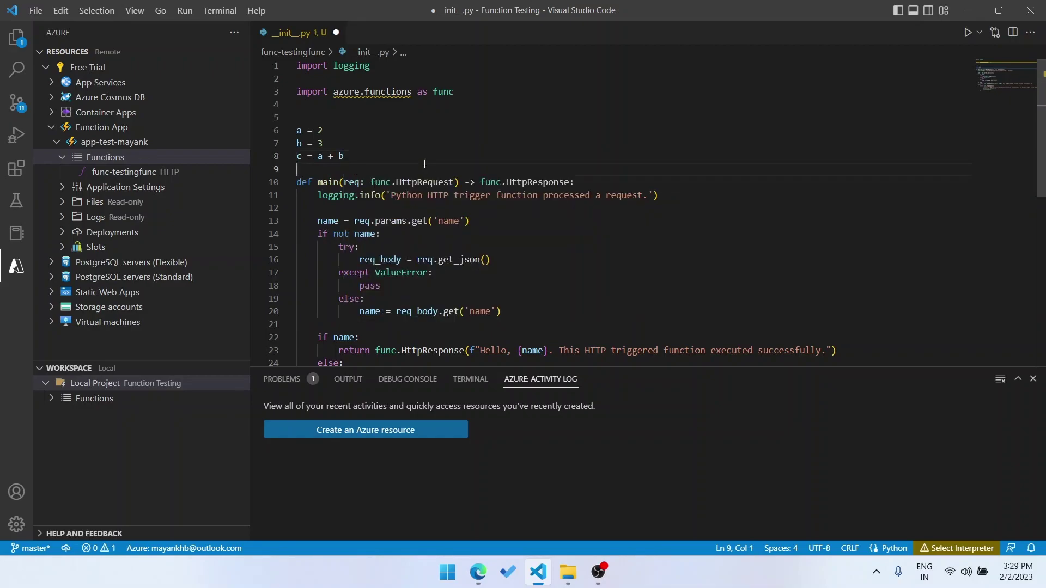
Make the default message an f-string ending 'The sum of a + b is {c}' and save
left_click_drag(301, 156, 295, 160)
left_click(300, 156)
left_click_drag(301, 156, 296, 158)
scroll(310, 160, "down", 1)
scroll(535, 308, "down", 1)
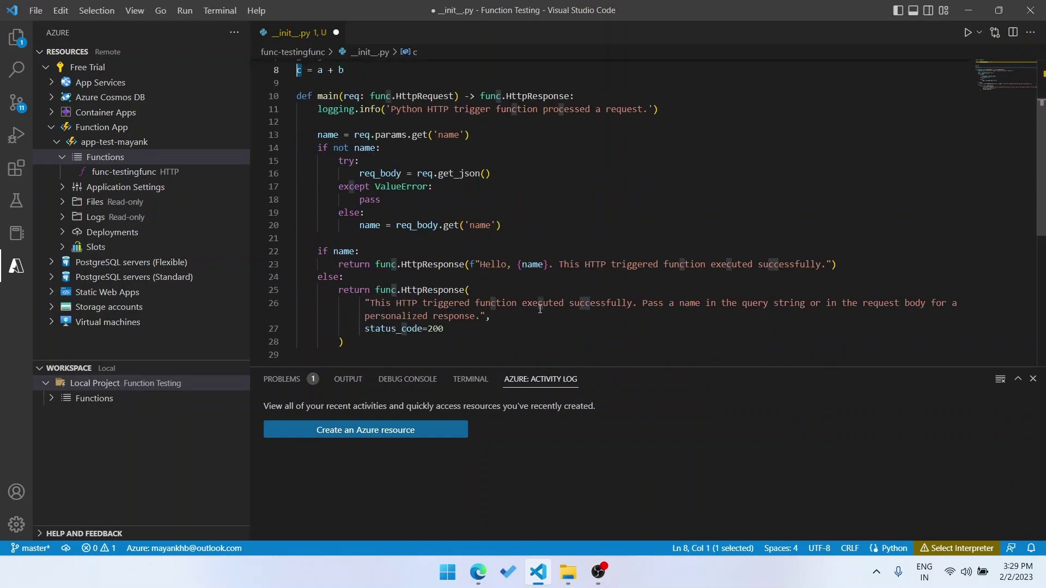
left_click(366, 303)
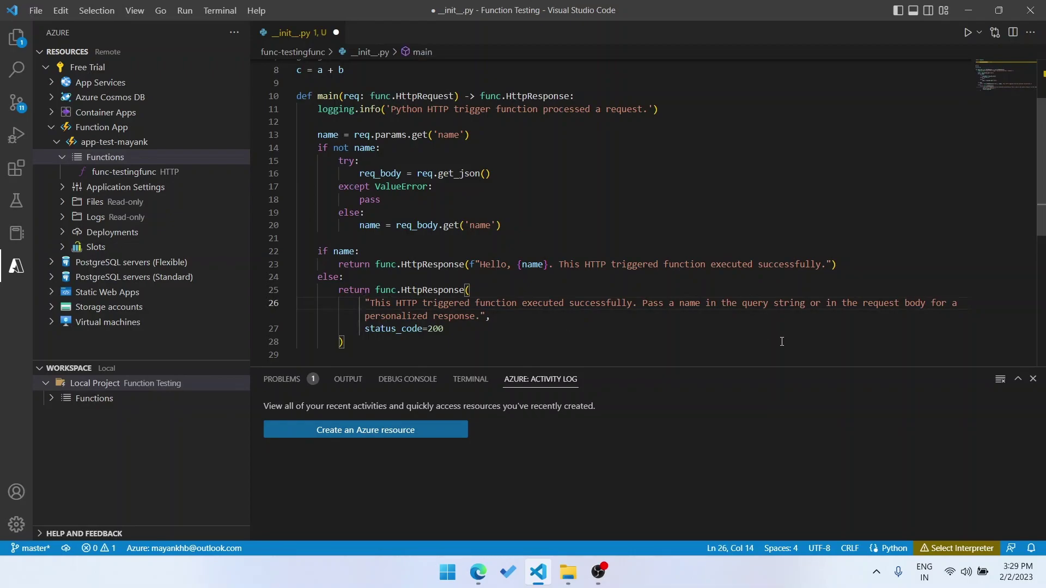
type("f")
left_click(477, 320)
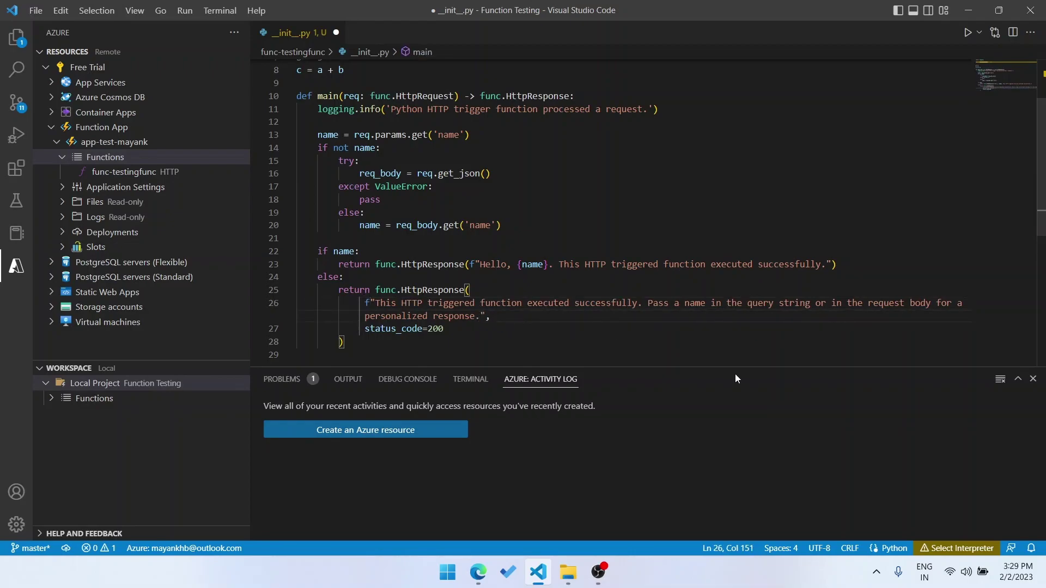
type("The sum of a + b is ")
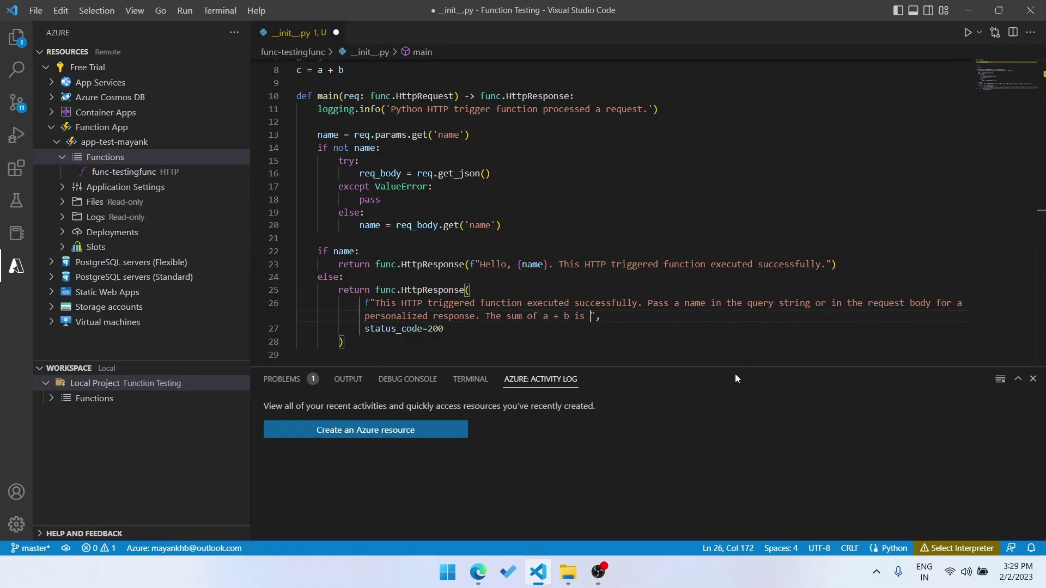
type("{}")
key("Left")
type("c")
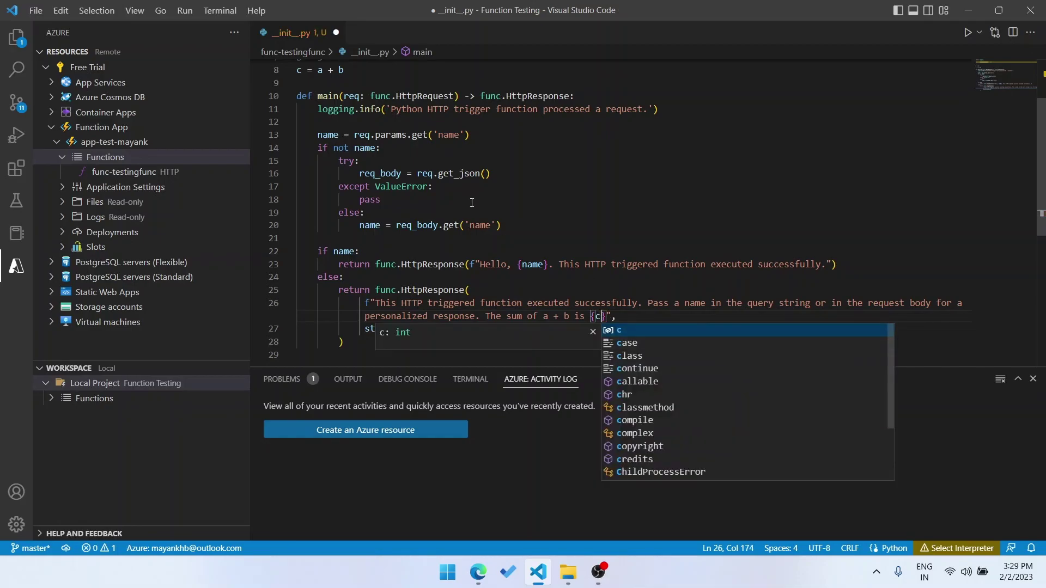
left_click(471, 188)
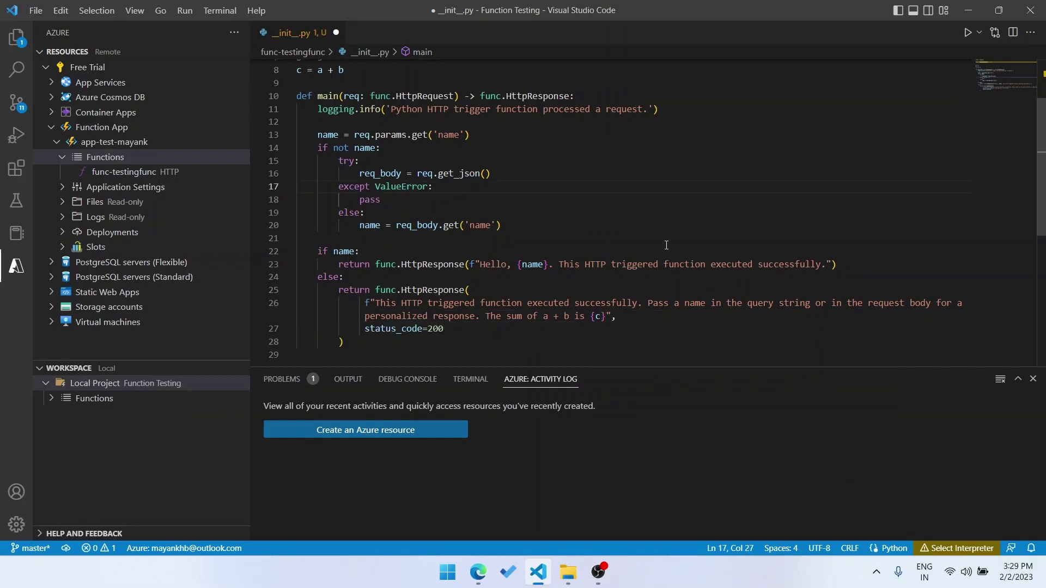
key("ctrl+s")
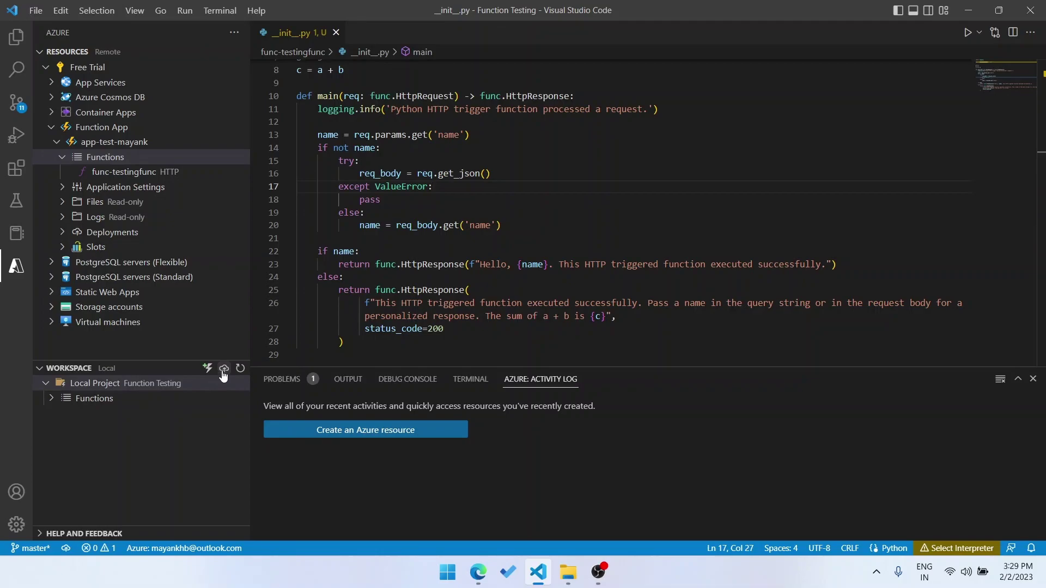
Redeploy the edited project to app-test-mayank, overwriting the previous deployment
mouse_move(122, 368)
left_click(225, 371)
left_click(271, 389)
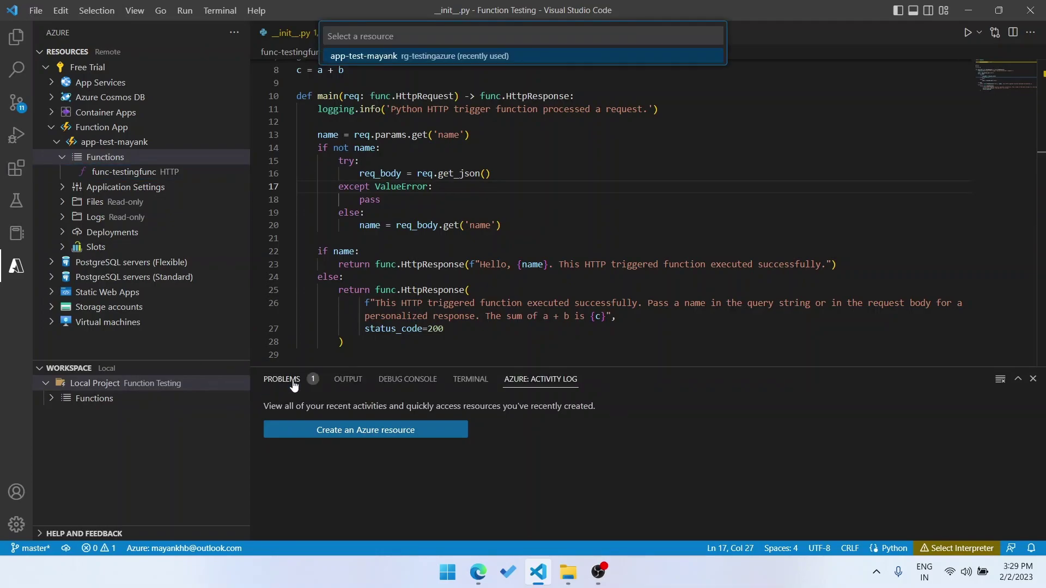
left_click(395, 59)
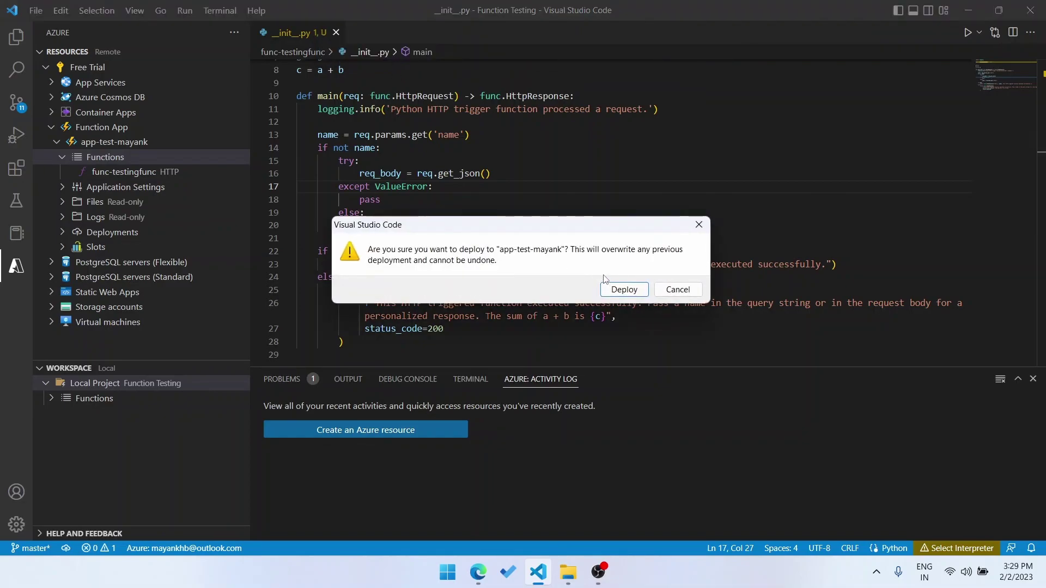
left_click(615, 287)
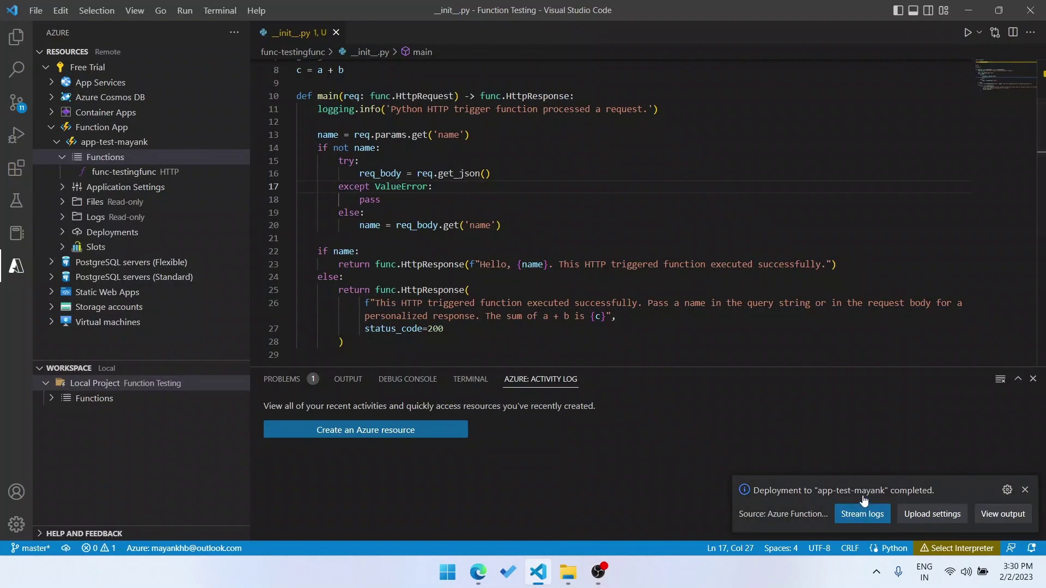
scroll(585, 283, "down", 1)
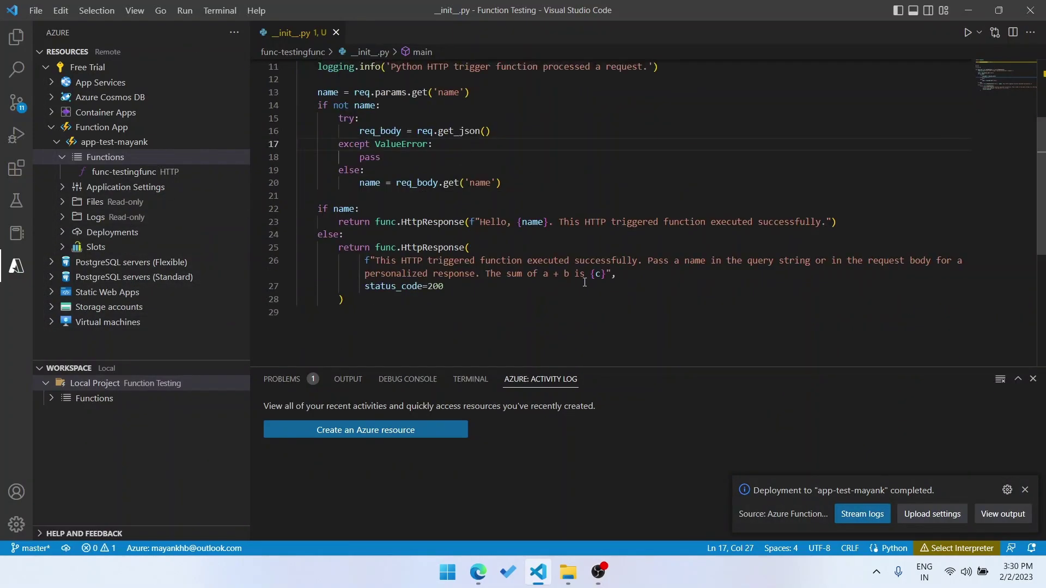
left_click(582, 273)
Load func-testingfunc's copied URL in a new tab and highlight 'The sum of a + b is 5'
right_click(120, 172)
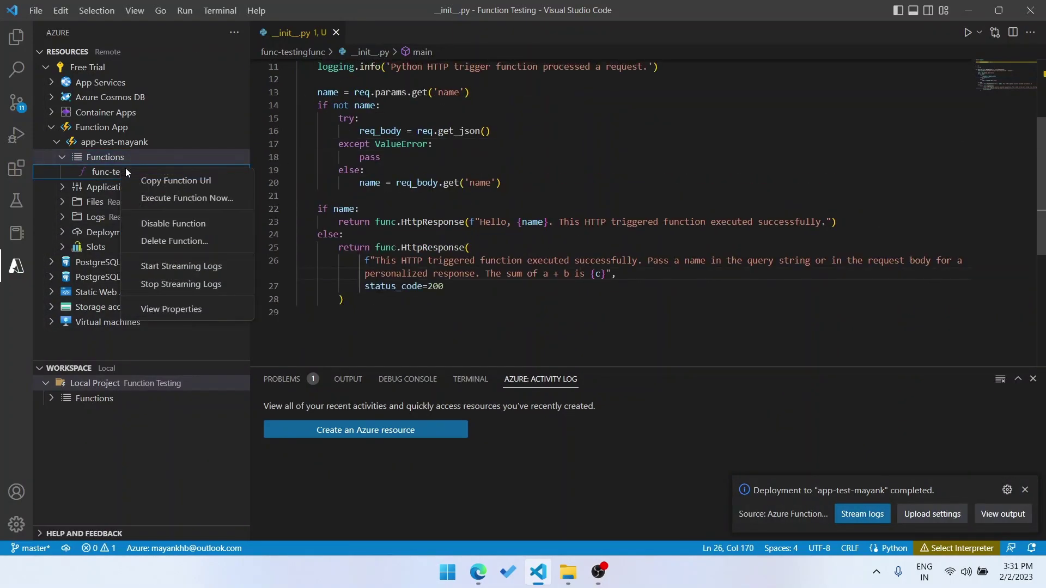
left_click(176, 180)
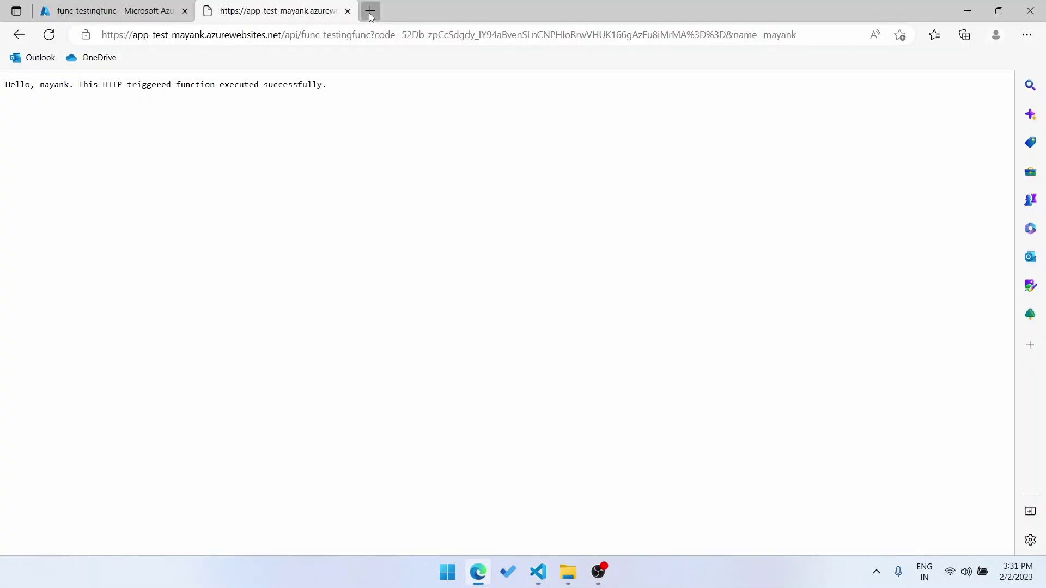
left_click(370, 11)
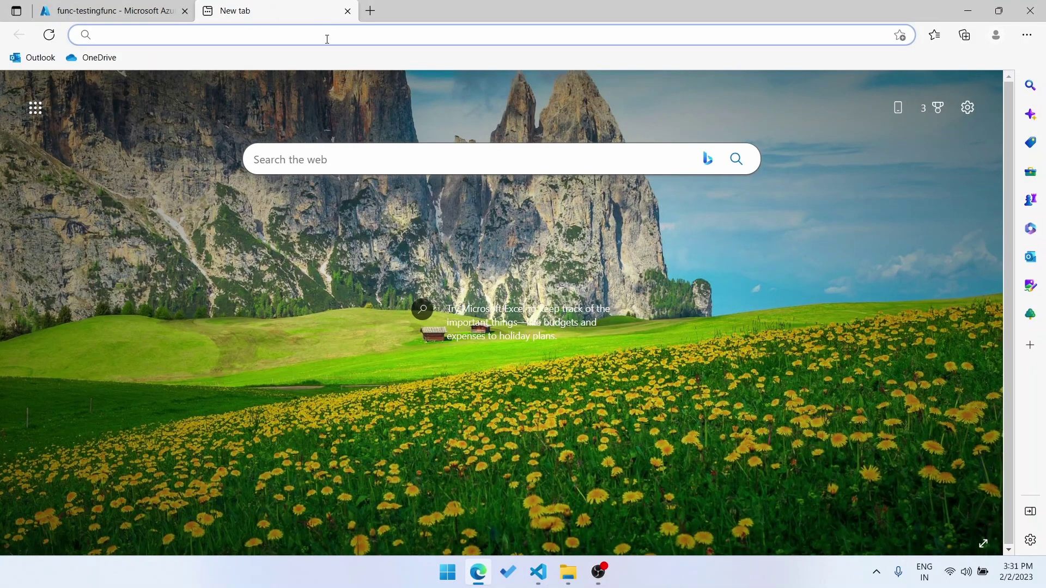
key("ctrl+v")
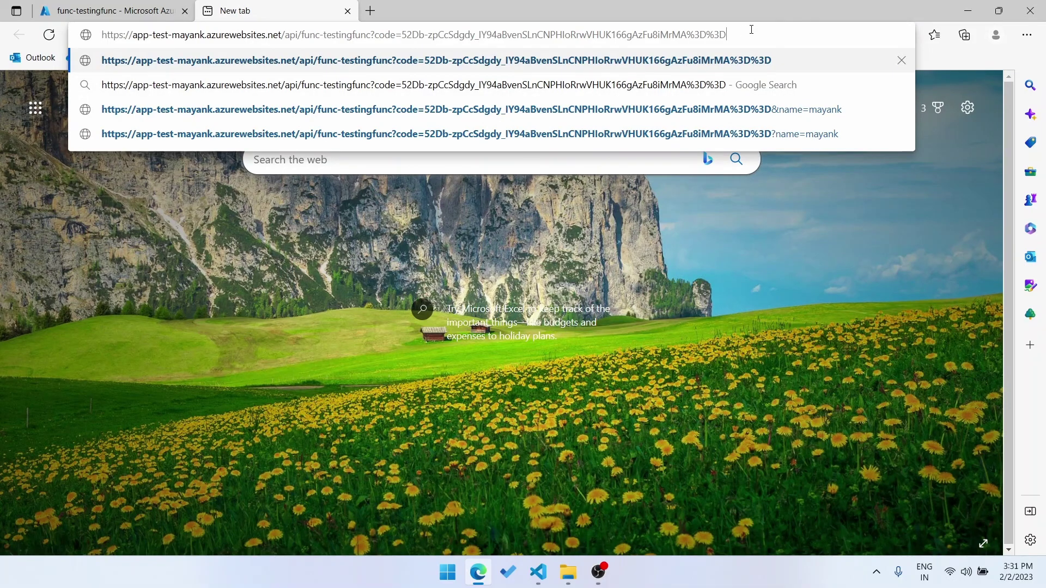
key("Return")
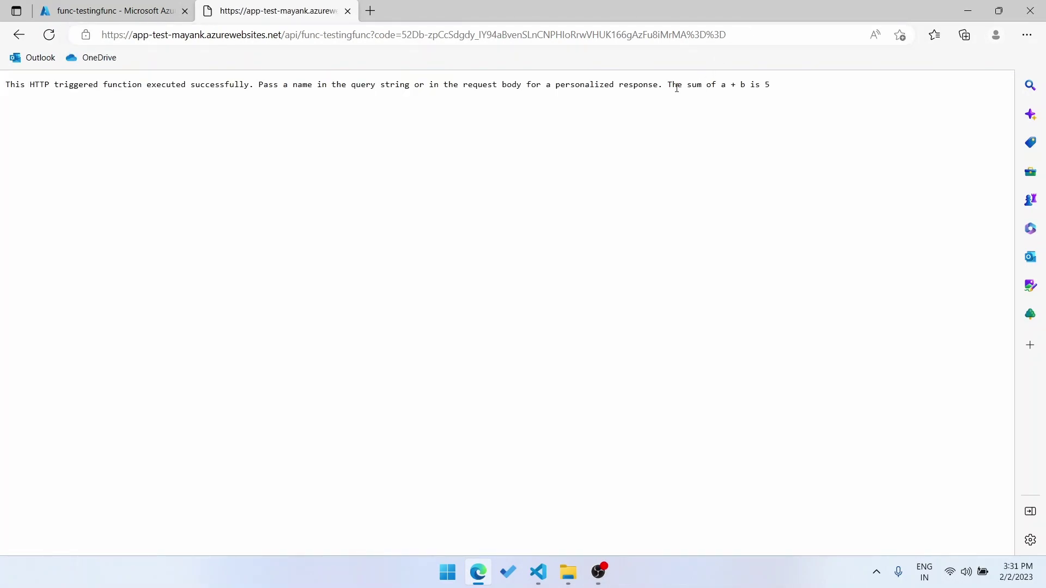
left_click_drag(669, 84, 772, 84)
left_click_drag(665, 84, 808, 88)
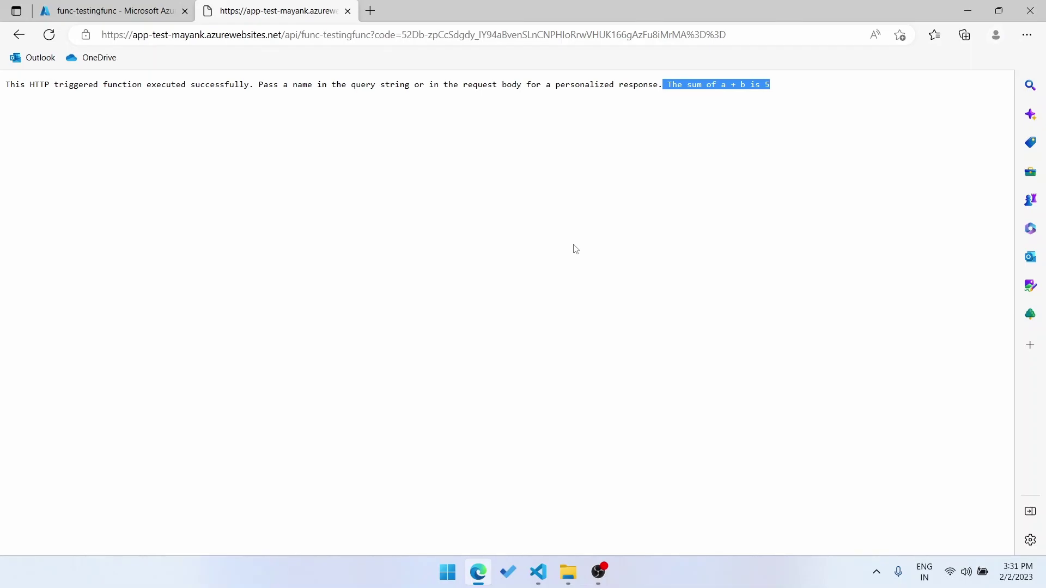
Bring VS Code back to the front, showing the a, b and c definitions in __init__.py
left_click(538, 573)
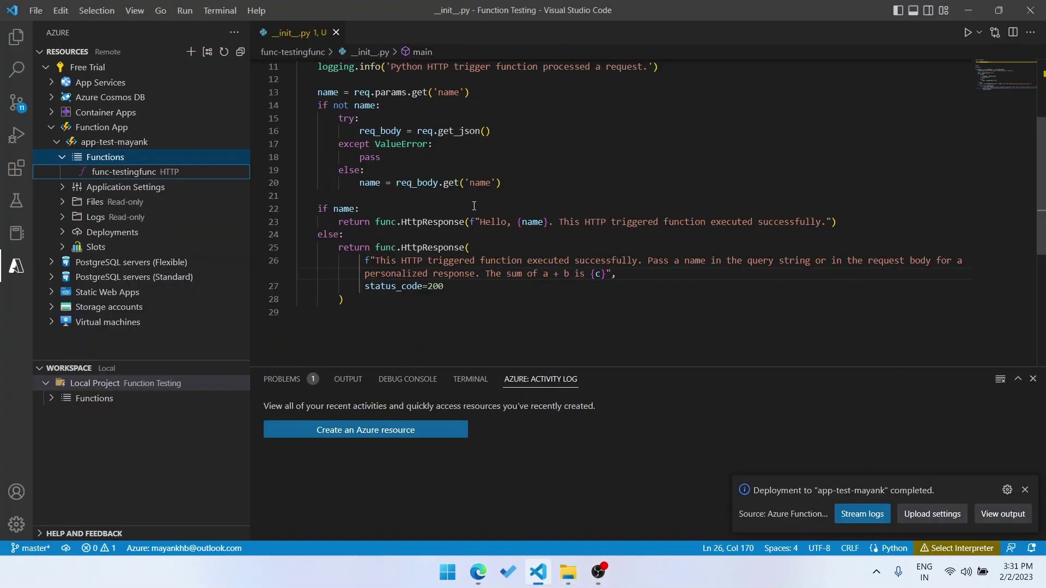
scroll(486, 207, "up", 2)
scroll(449, 150, "up", 1)
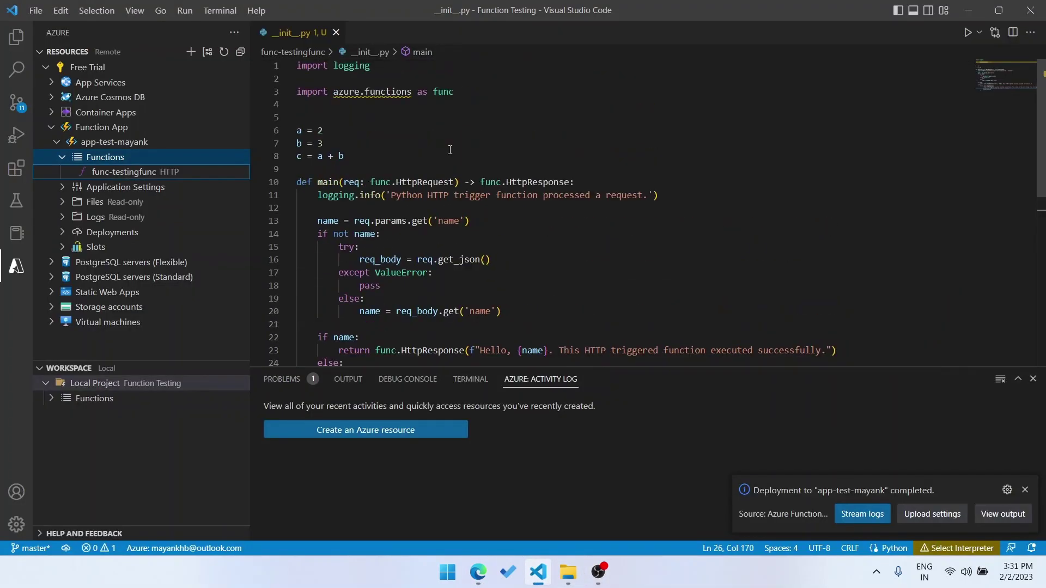